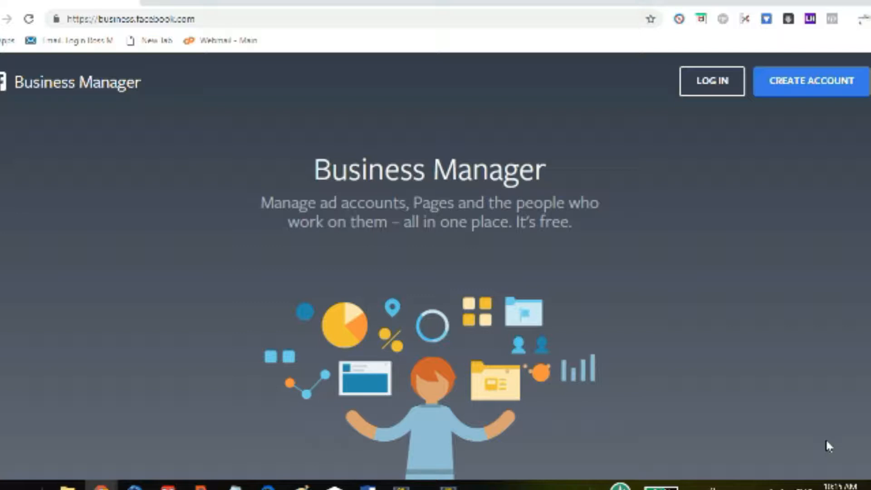
- Log in to Business Manager and open the ad account The One True Morty
click(728, 84)
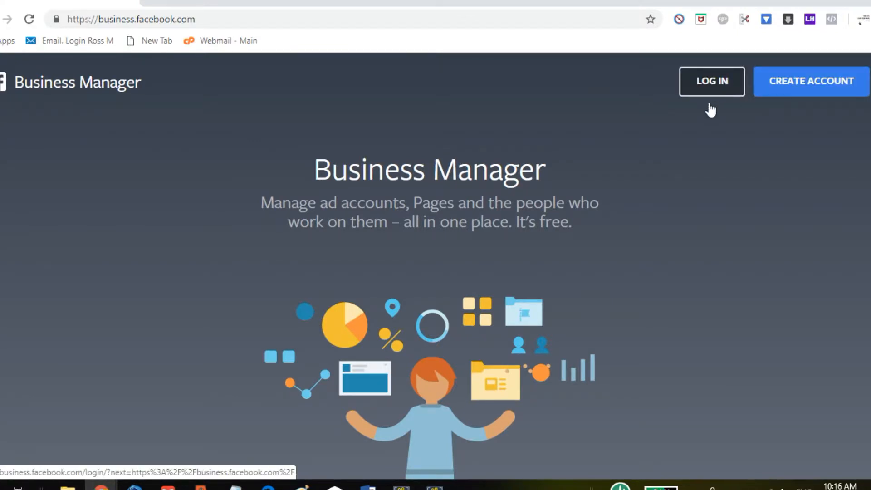
click(715, 88)
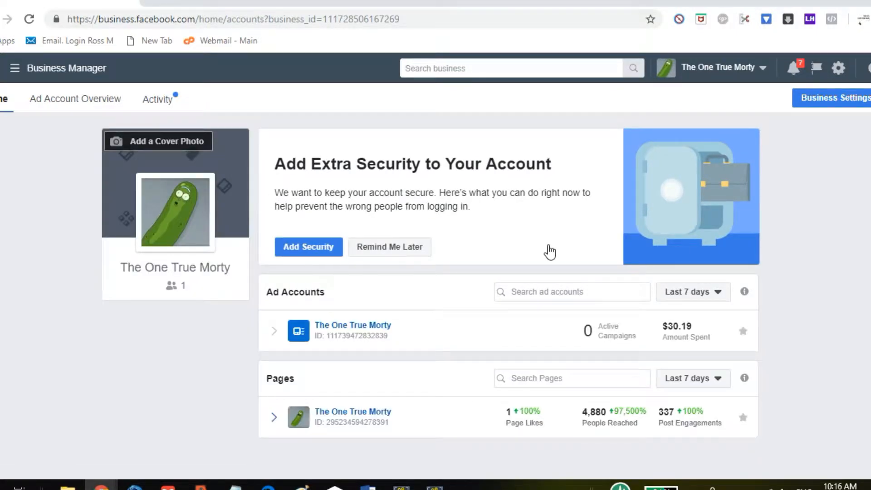
click(361, 325)
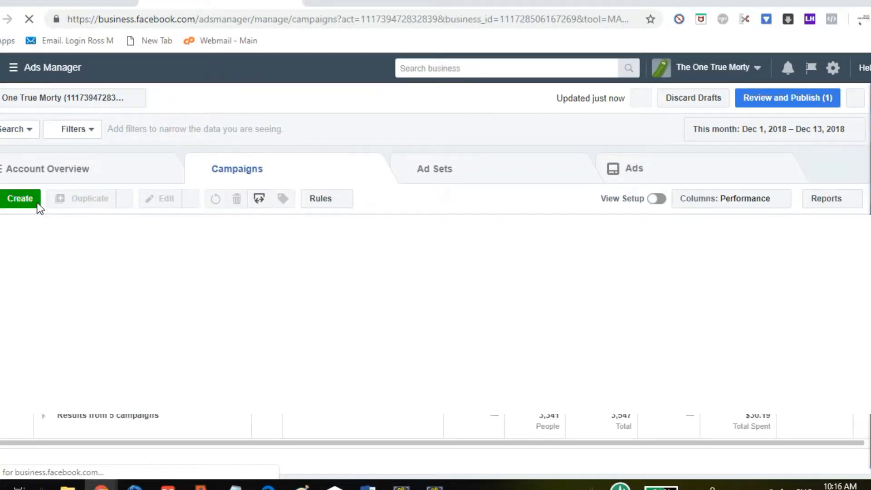
- Open Audience Insights for everyone on Facebook, dismiss the location hint and check the new audience's monthly active people
click(14, 72)
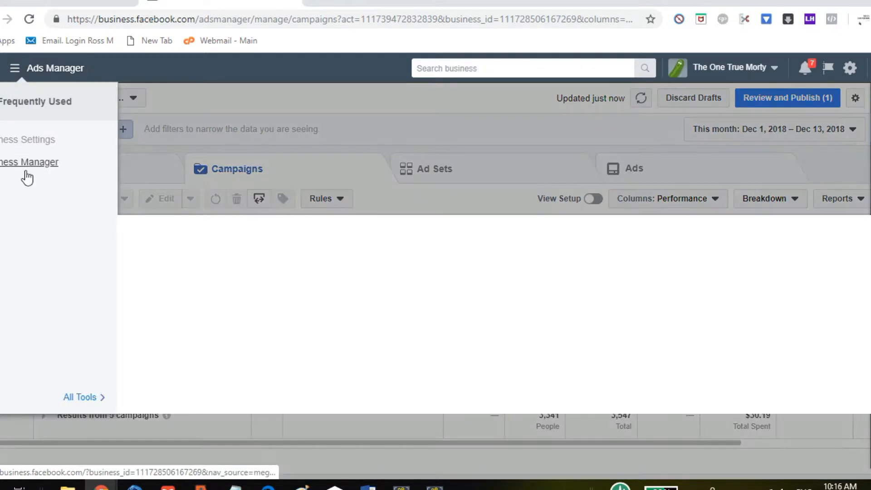
click(82, 391)
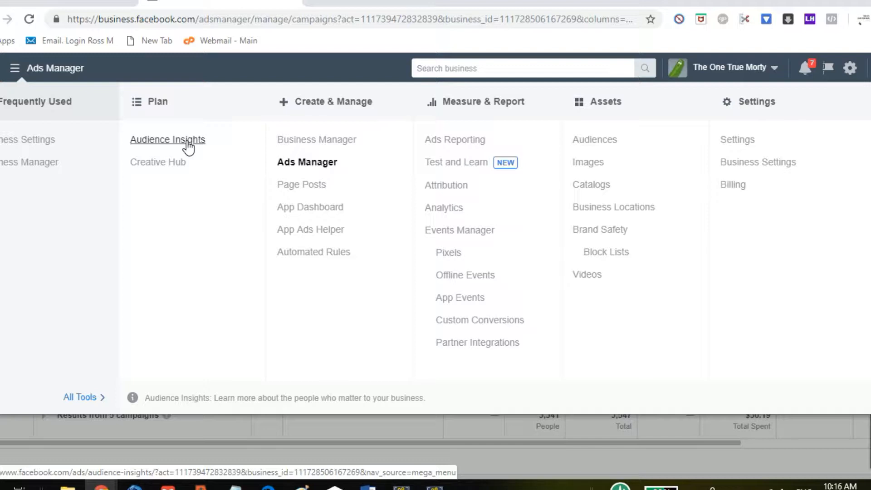
click(188, 147)
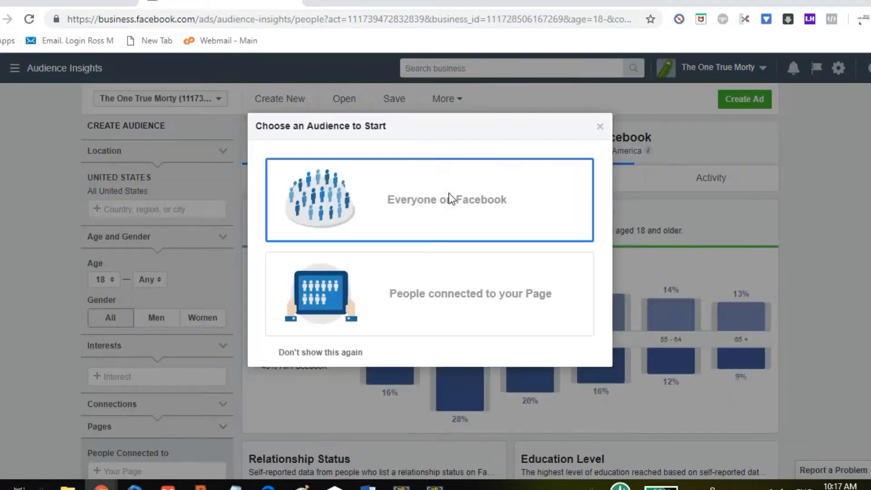
click(450, 195)
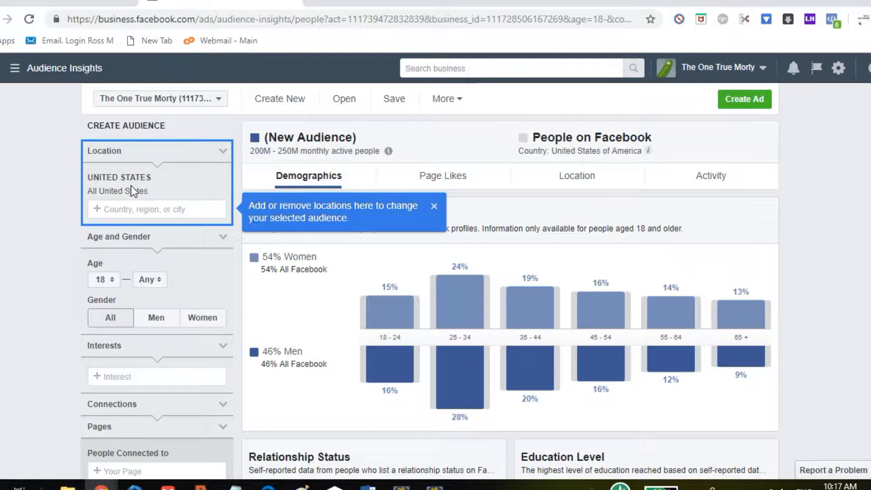
click(434, 208)
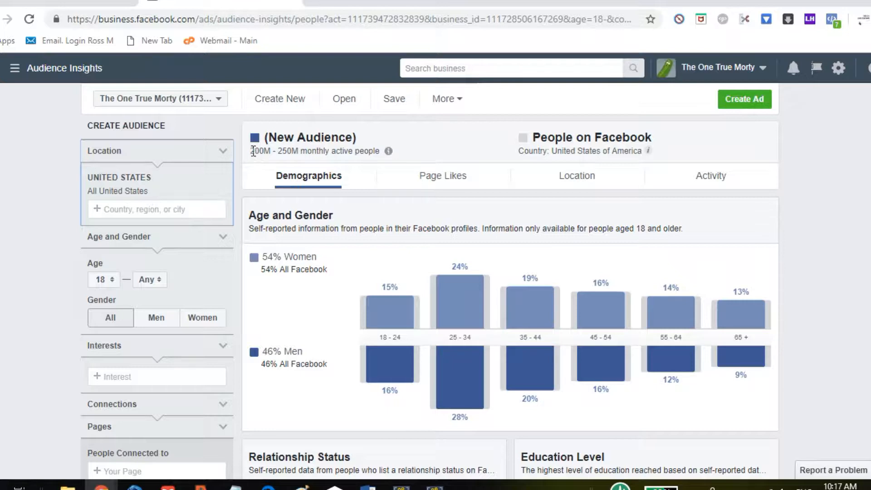
drag(251, 155, 301, 154)
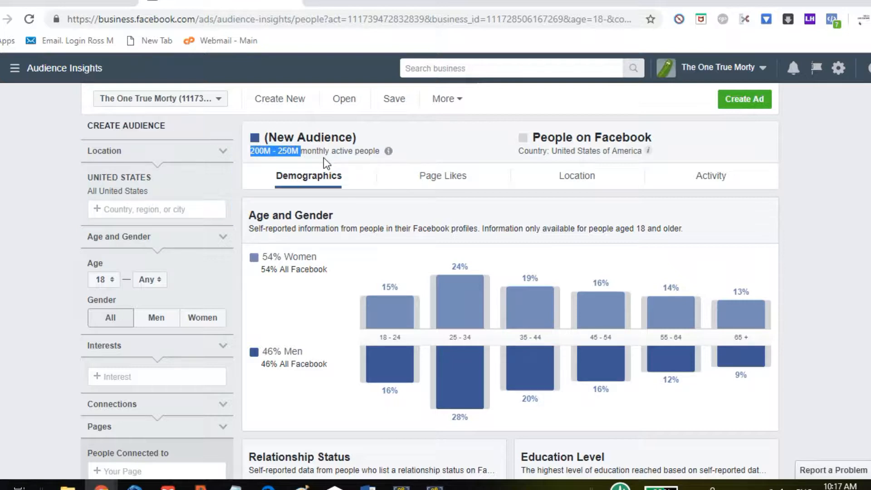
click(323, 157)
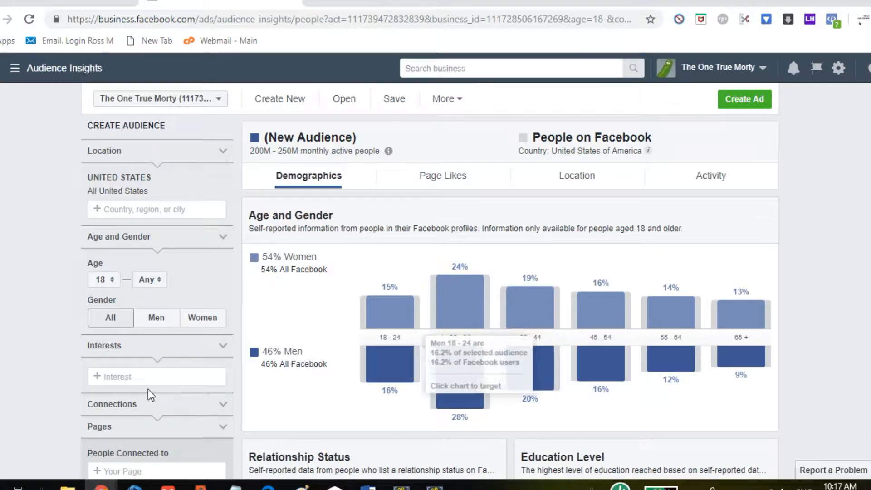
- Search the interests for "refinance", replace the search with "mortgage", and add Mortgage loans as the audience interest
click(137, 376)
text(refinance)
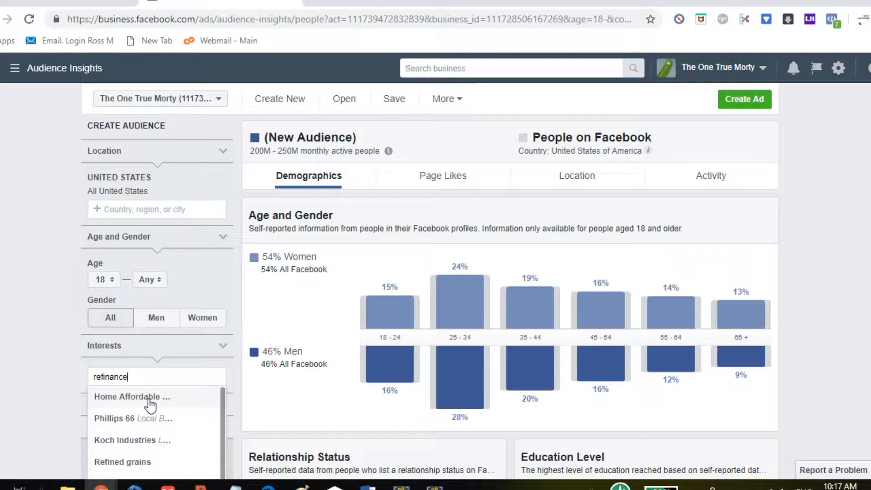
drag(142, 374, 76, 373)
key(BackSpace)
text(mortgage)
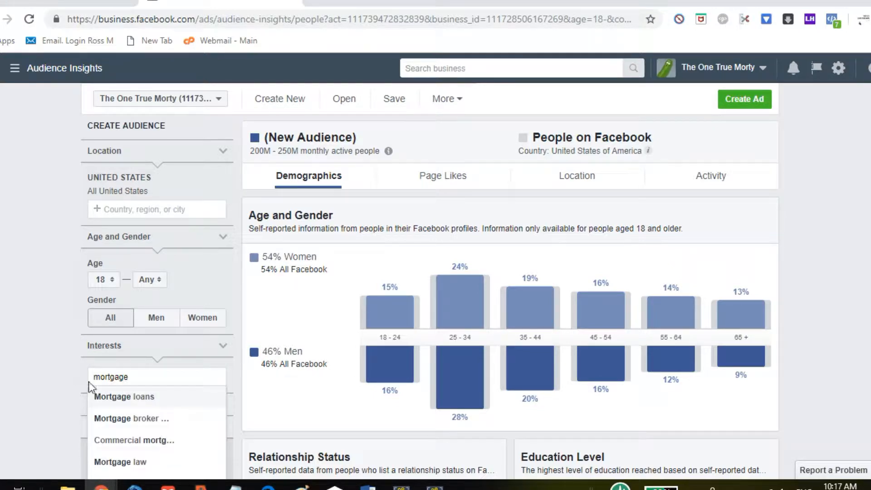
click(113, 398)
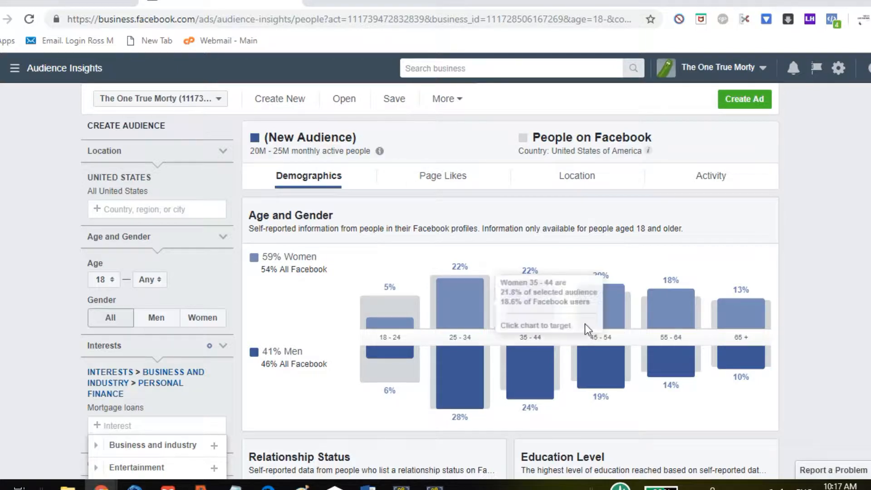
- Examine the mortgage loans audience's age and gender, relationship status, education level and job title breakdowns
scroll(430, 282, down, 2)
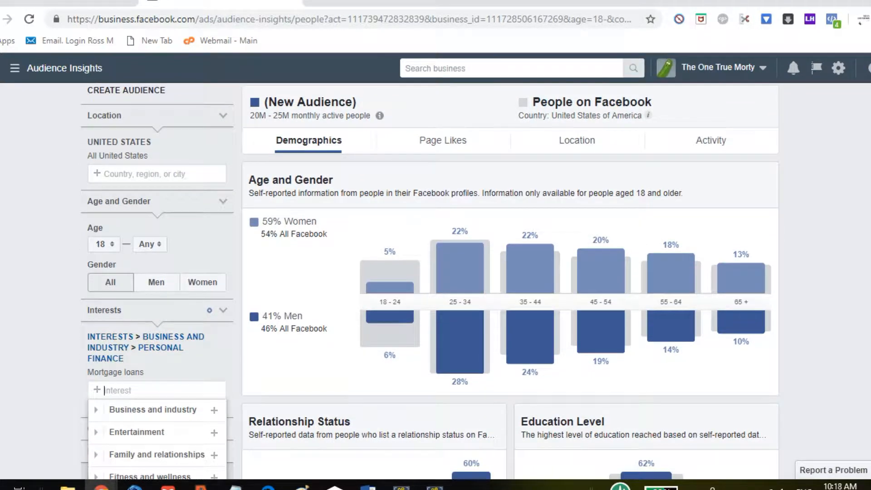
scroll(430, 282, down, 2)
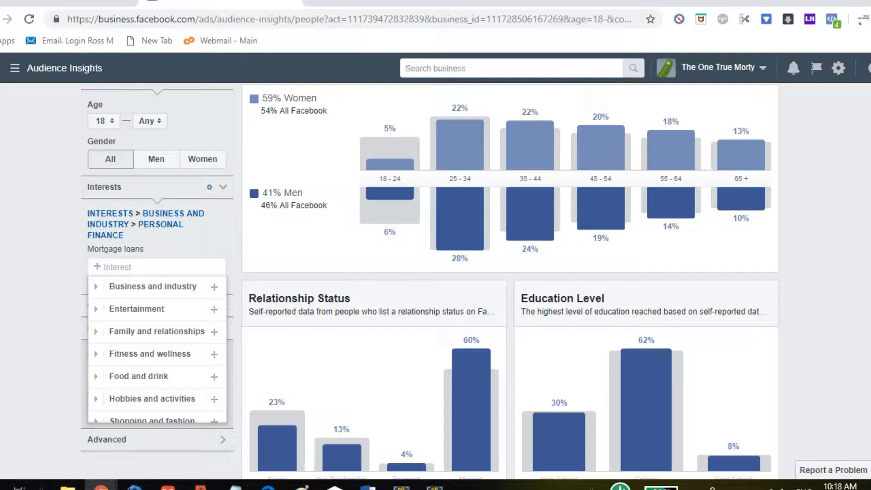
scroll(653, 221, down, 3)
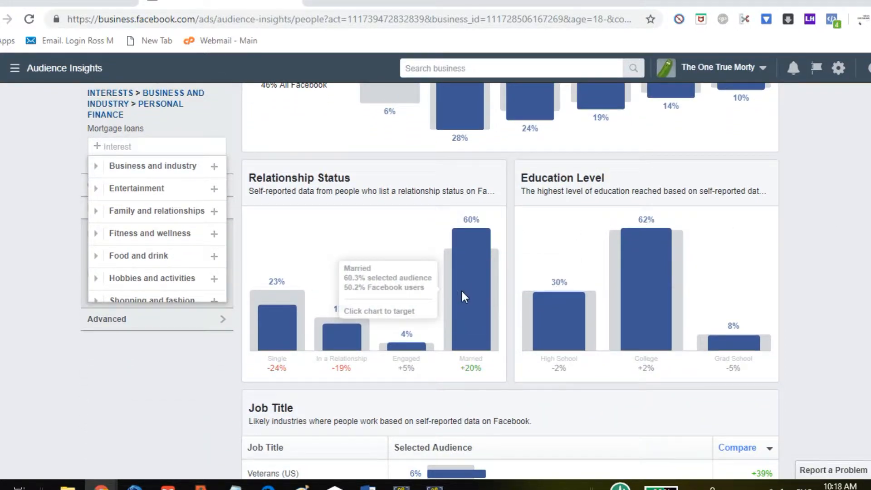
scroll(511, 281, down, 5)
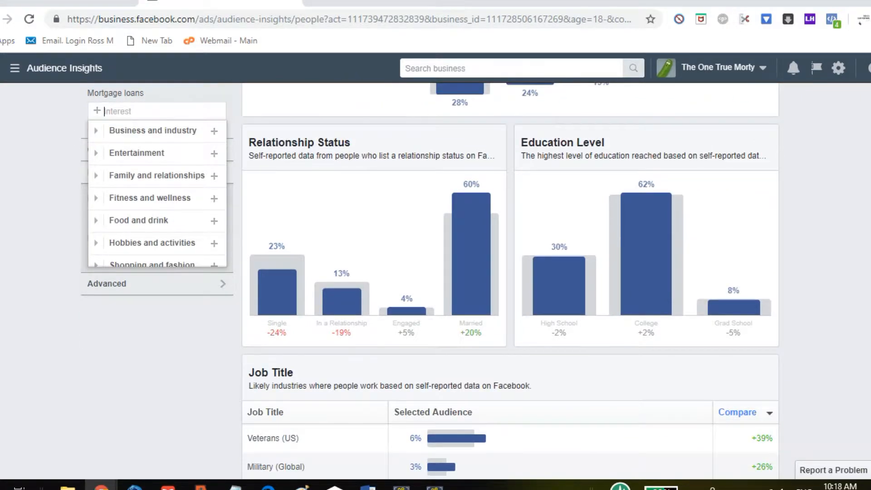
scroll(508, 253, down, 1)
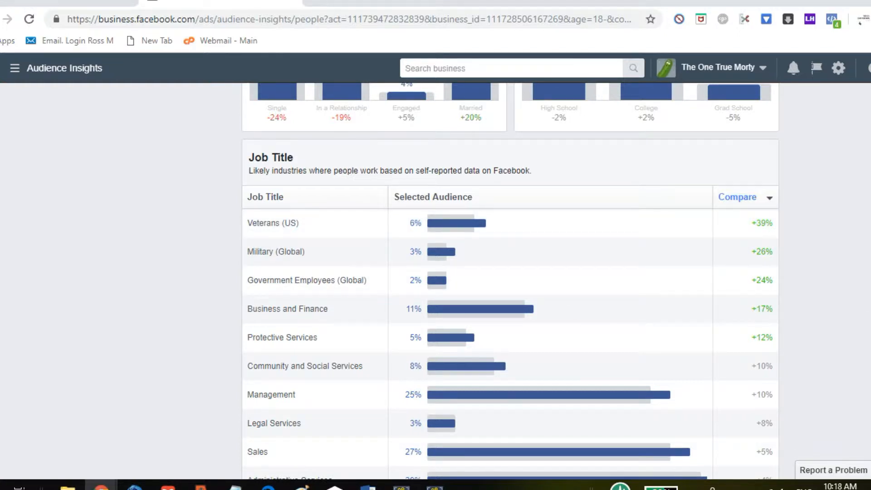
scroll(510, 281, up, 5)
scroll(510, 281, up, 7)
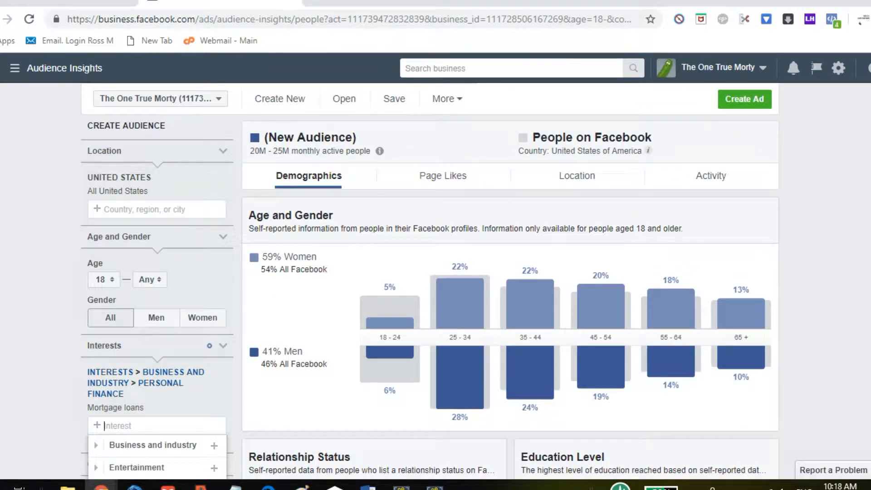
- Create an ad from this audience using Ads Manager and start a new campaign
click(728, 99)
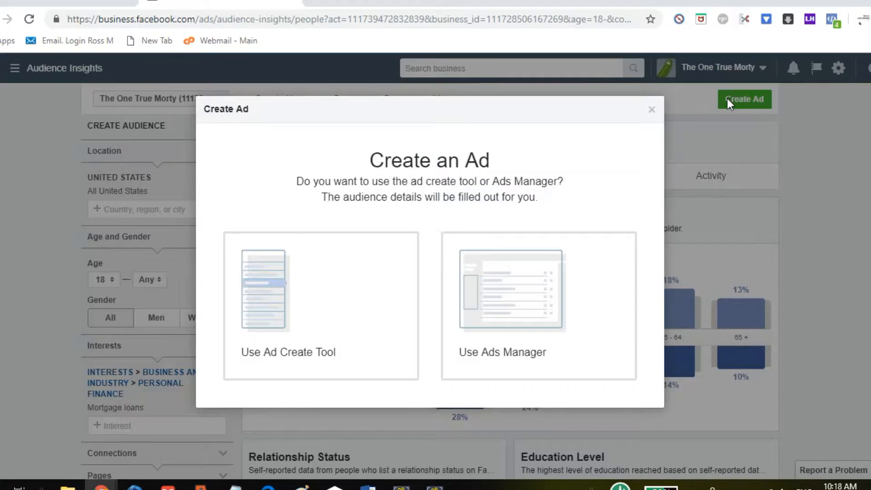
click(576, 252)
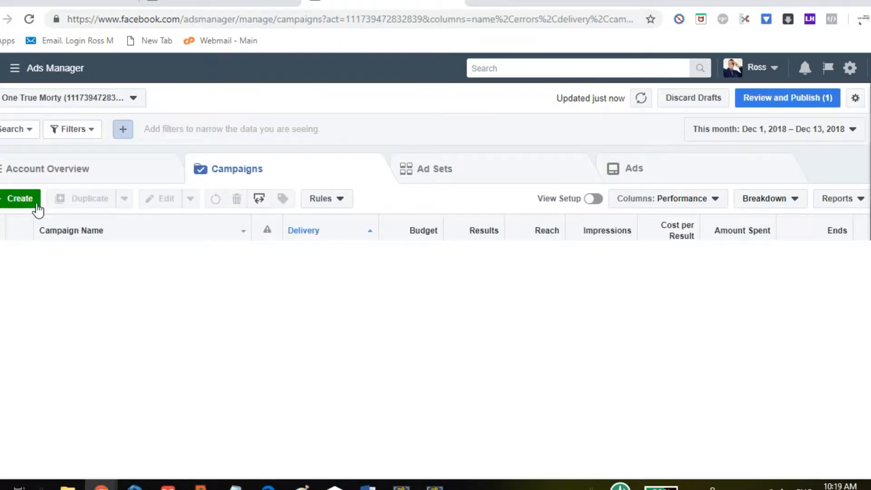
click(24, 202)
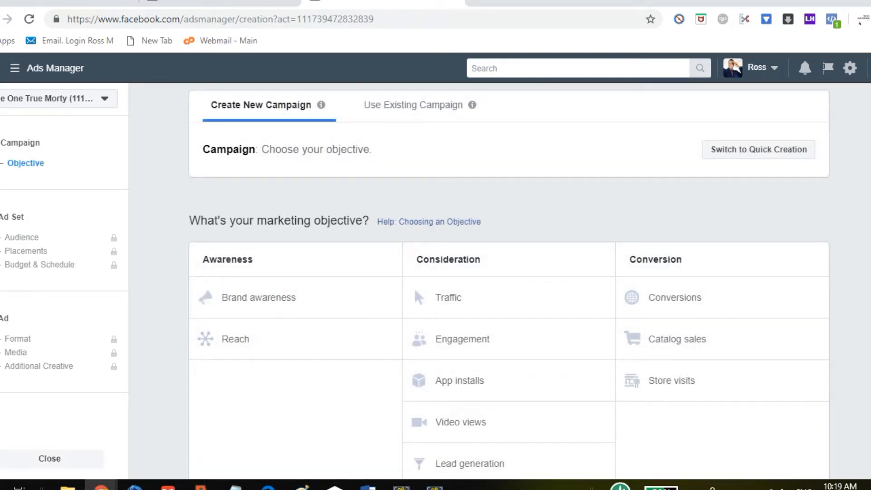
- Look over the marketing objectives and choose Traffic for the new campaign
scroll(509, 277, down, 1)
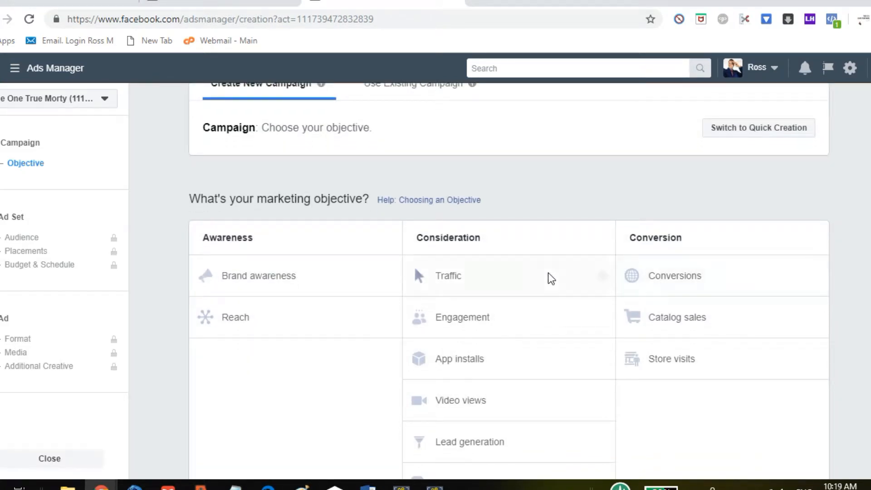
mouse_move(603, 276)
scroll(509, 280, down, 1)
scroll(510, 280, up, 1)
scroll(509, 281, down, 1)
scroll(509, 281, up, 1)
click(535, 296)
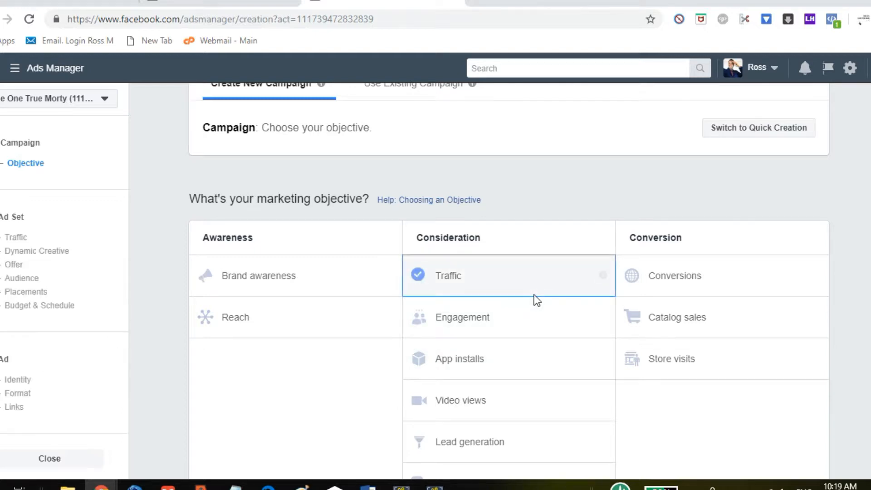
- Name the campaign "Mortgage Refinance Example" and copy that name
scroll(535, 297, down, 4)
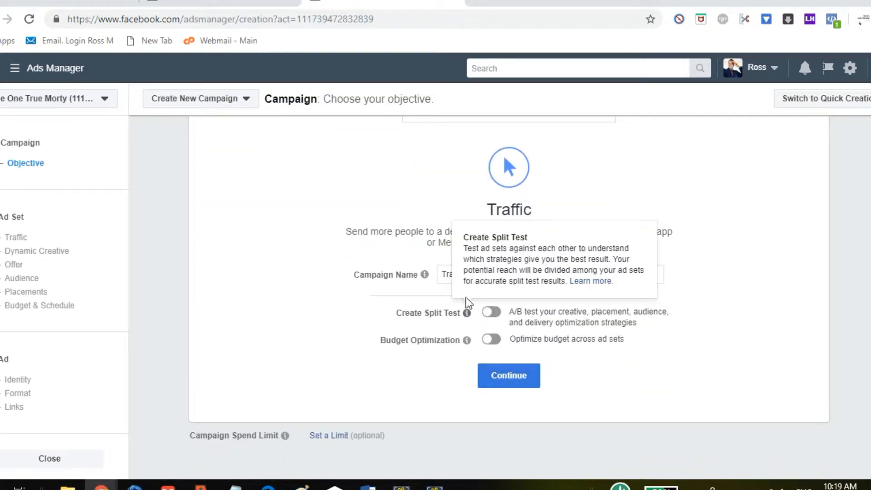
double_click(448, 273)
text(Mortgage )
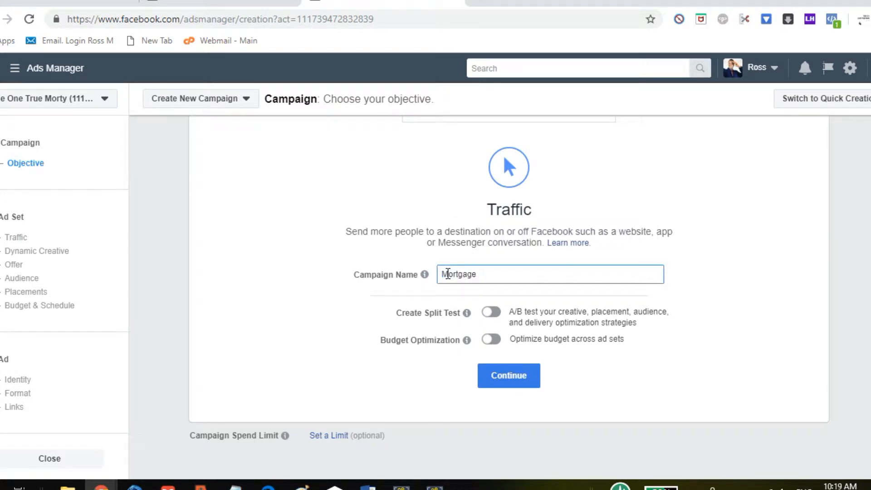
text(Refinance Example)
drag(612, 273, 441, 270)
key(ctrl+c)
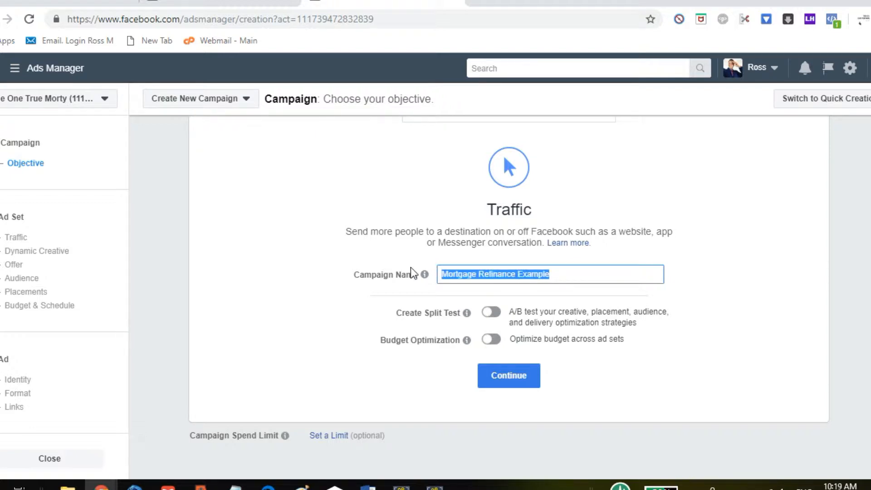
- Continue to the ad set and replace its name with the copied "Mortgage Refinance Example"
click(510, 371)
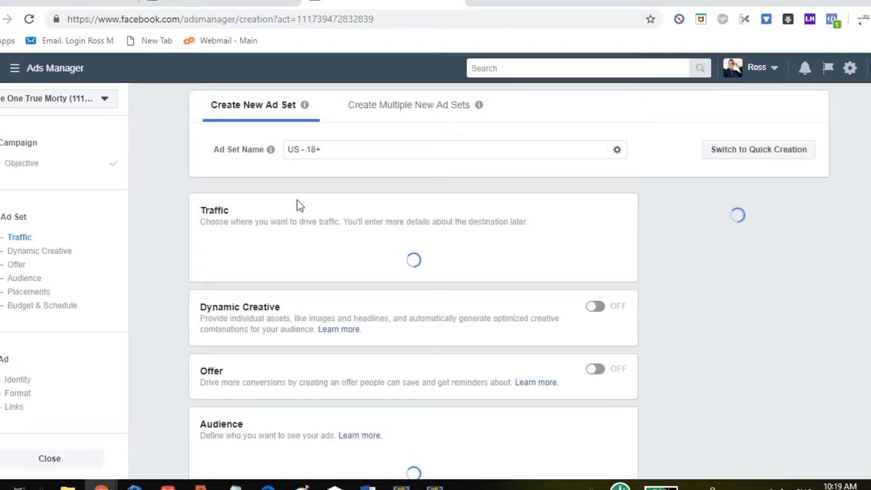
drag(338, 165, 269, 147)
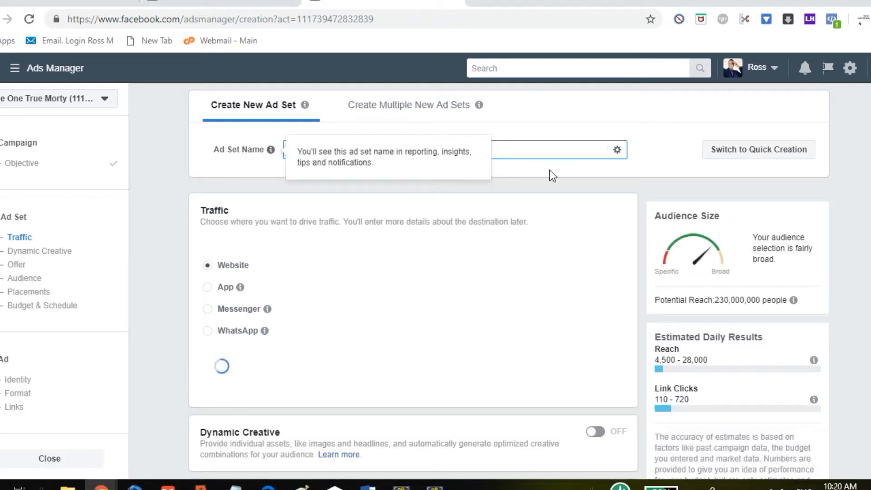
key(ctrl+v)
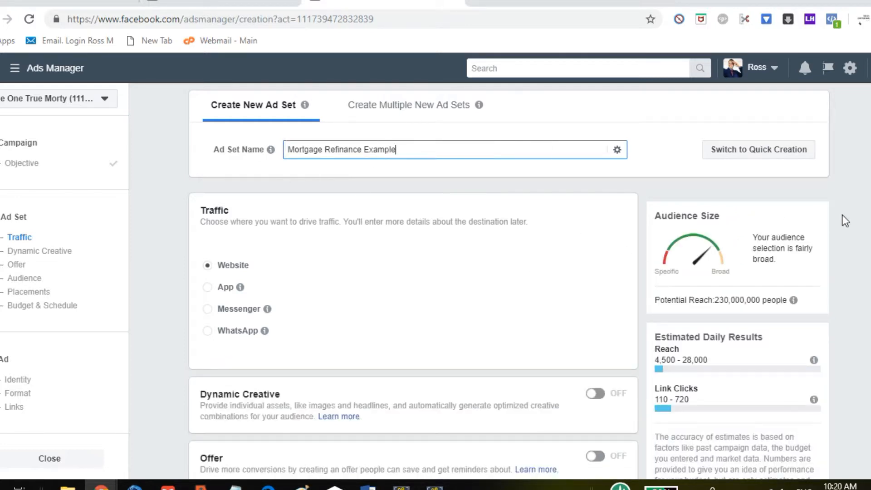
- Remove United States from the ad set's audience locations
scroll(844, 221, down, 2)
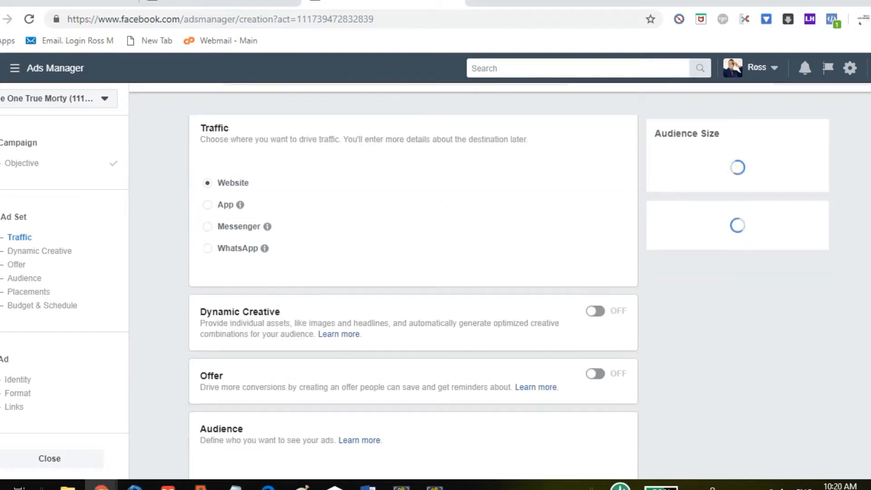
scroll(413, 295, down, 2)
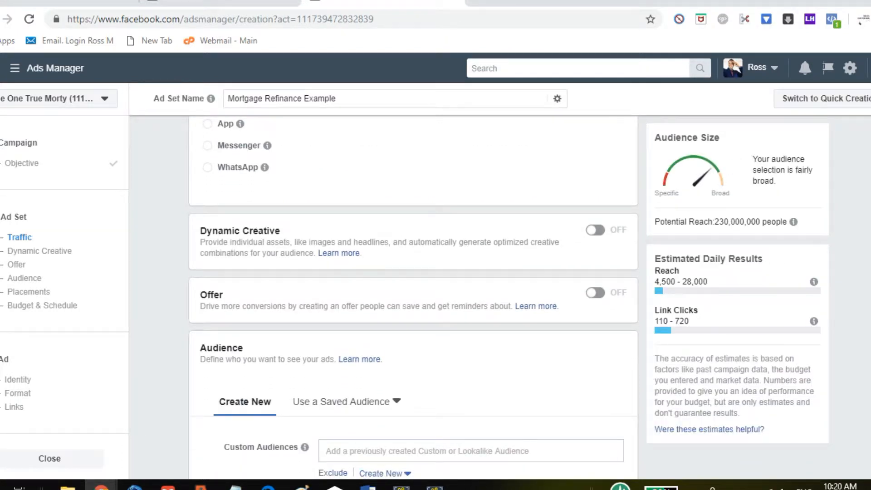
scroll(673, 211, down, 6)
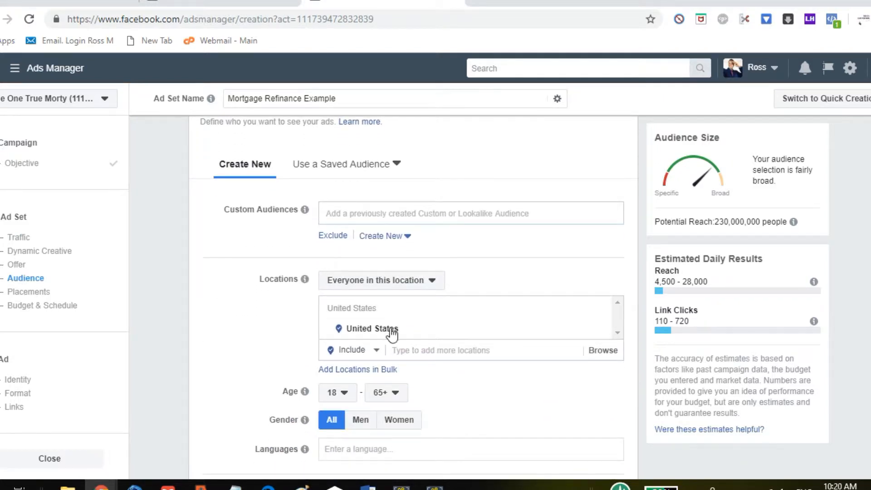
mouse_move(601, 335)
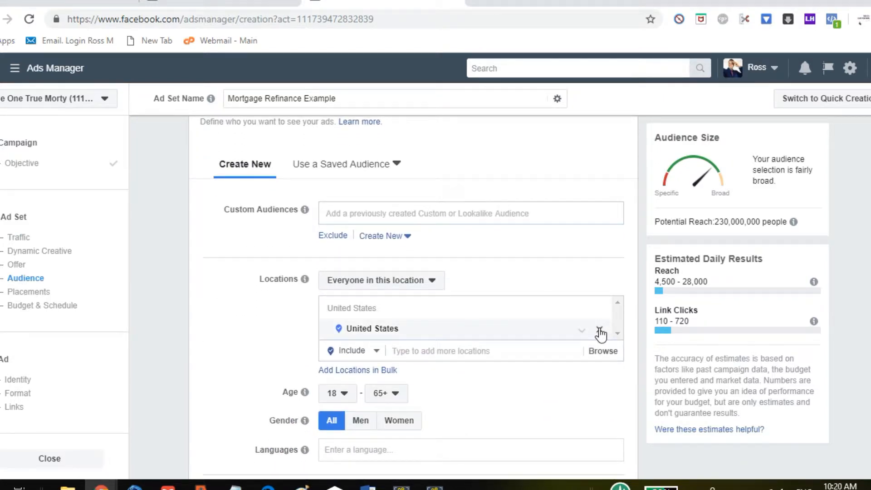
click(599, 330)
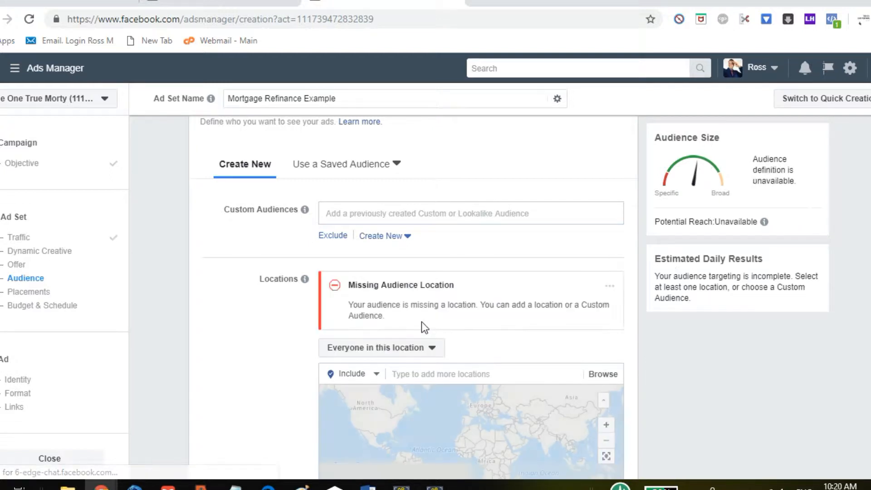
- Add the state of California, United States to the ad set's included audience locations
click(424, 371)
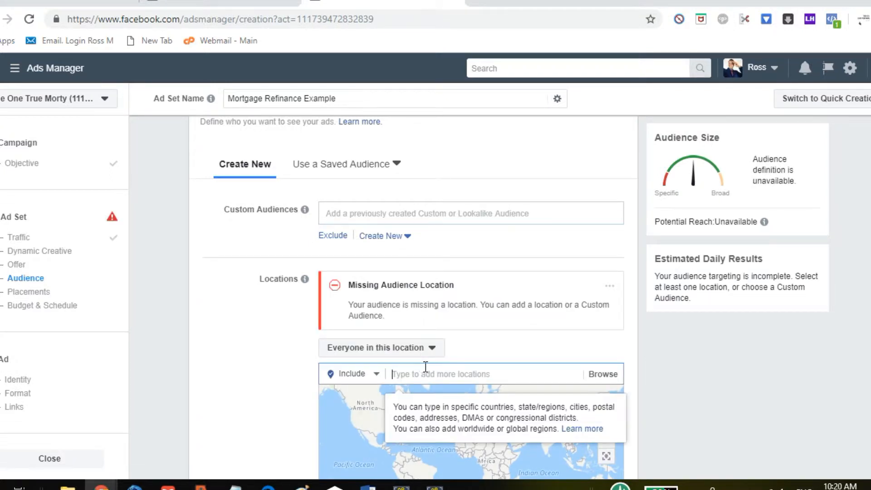
text(California)
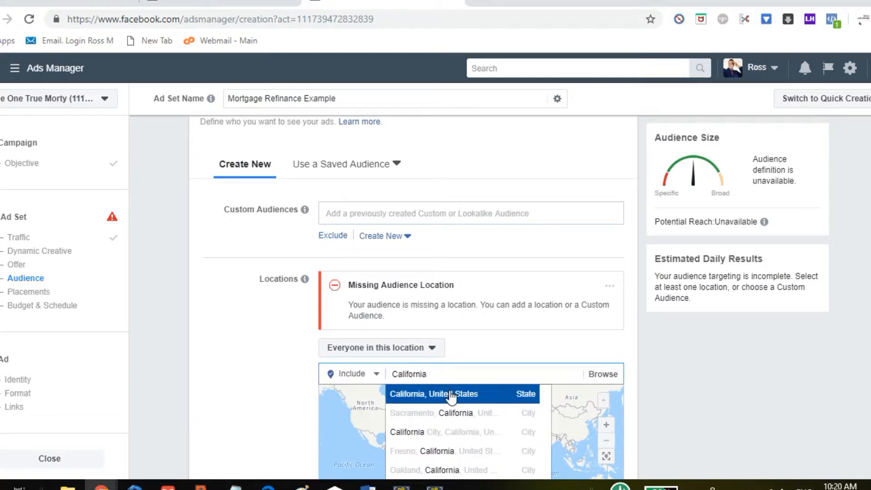
click(452, 396)
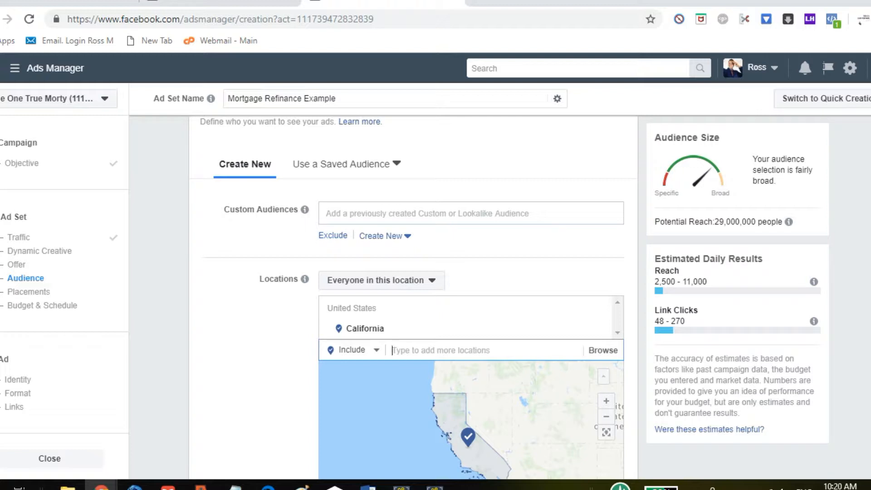
- Set the audience's age range to 24 through 50
scroll(412, 295, down, 5)
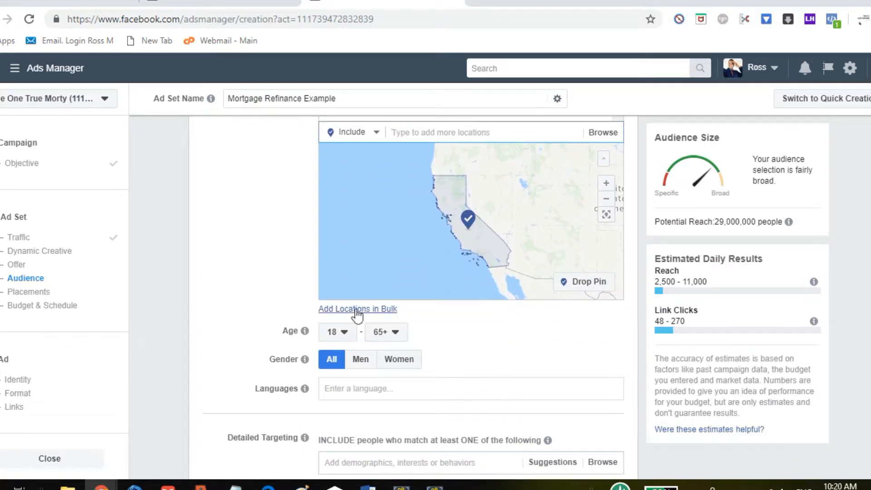
click(334, 331)
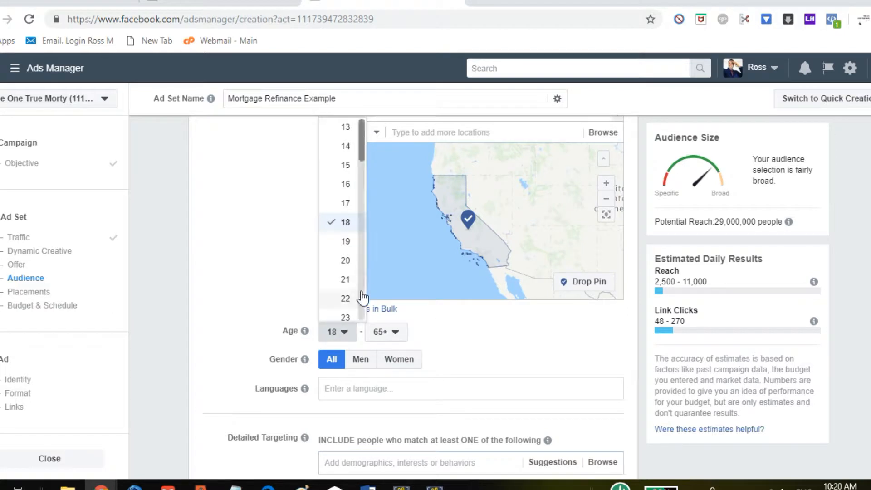
scroll(362, 310, down, 3)
scroll(362, 313, down, 2)
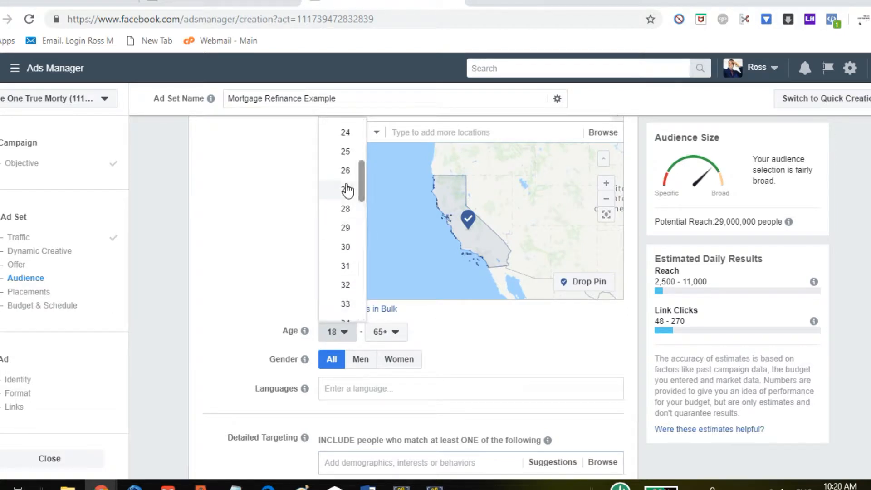
click(345, 154)
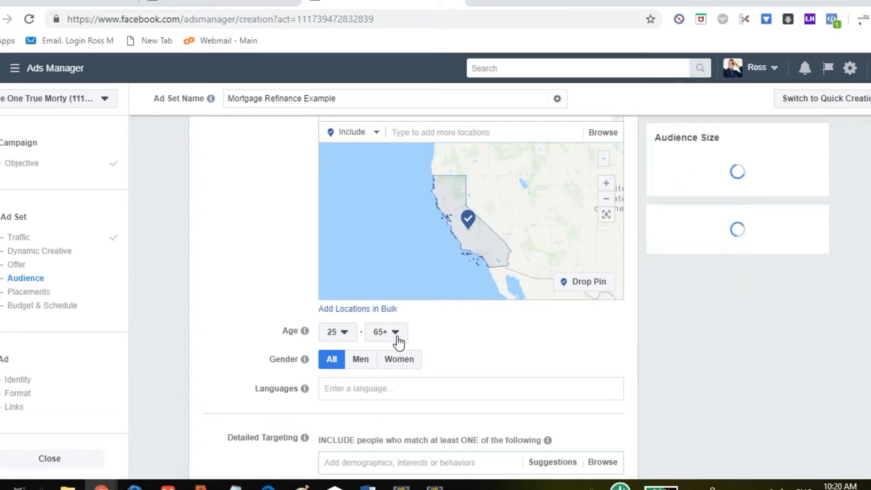
click(396, 337)
scroll(412, 305, up, 5)
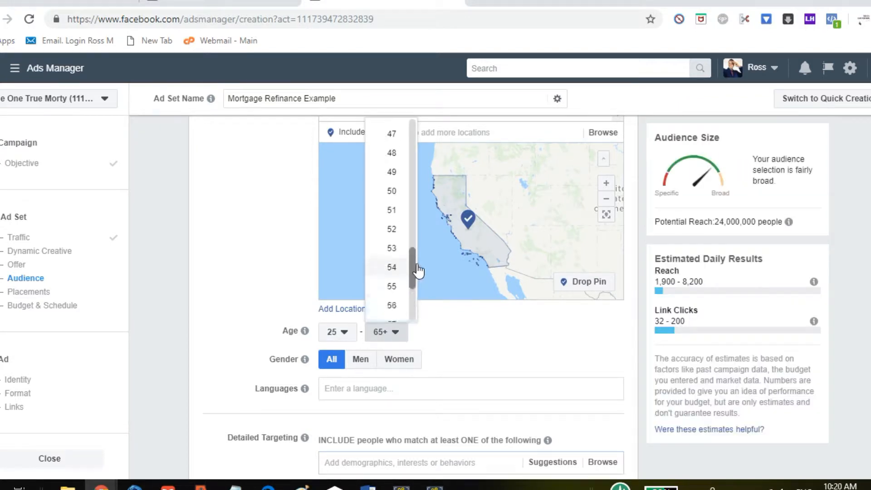
click(403, 265)
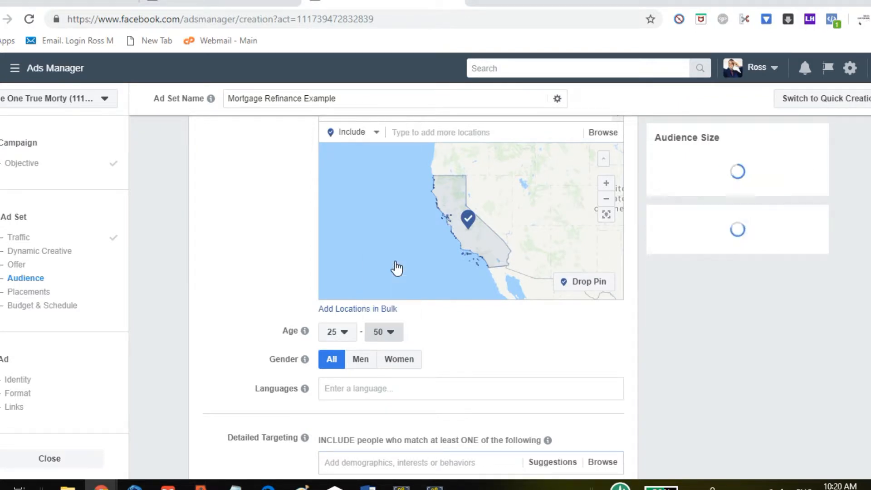
click(334, 332)
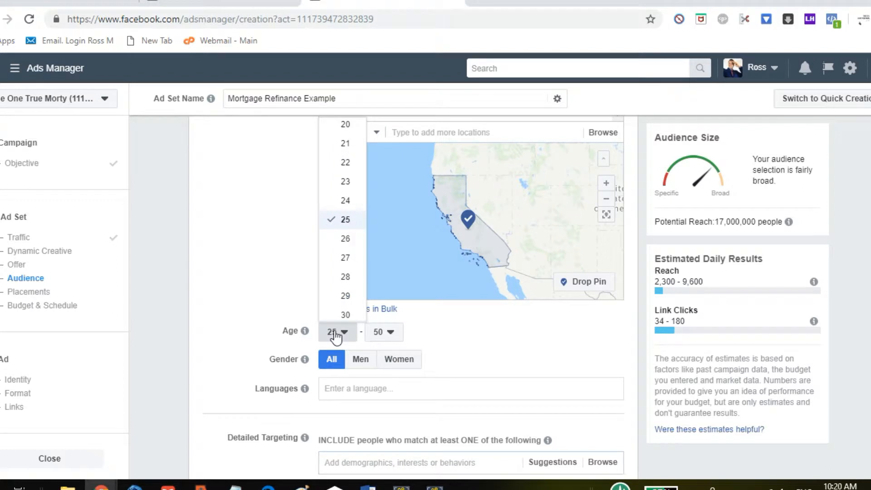
click(346, 201)
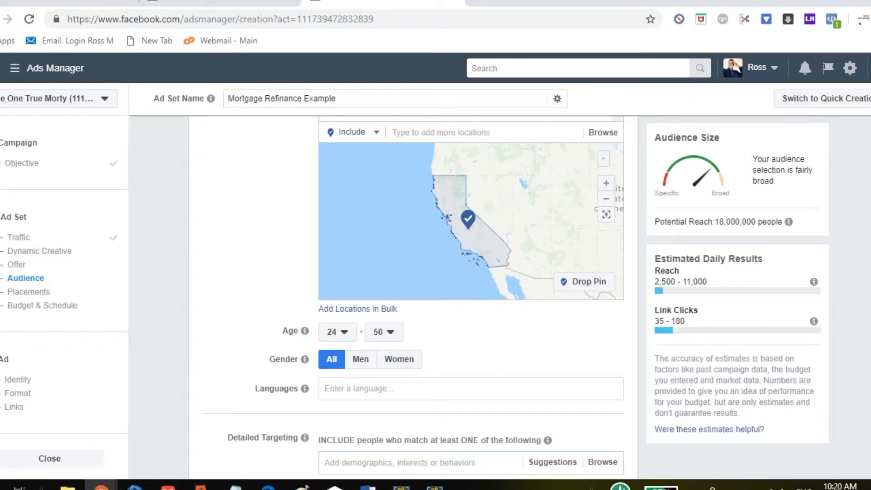
- Add the Mortgage loans interest to the audience's detailed targeting
scroll(413, 294, down, 4)
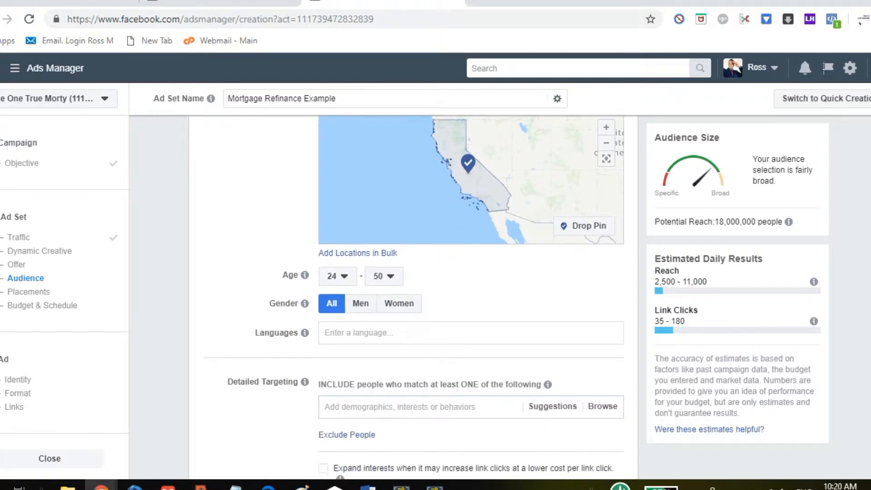
scroll(451, 356, down, 1)
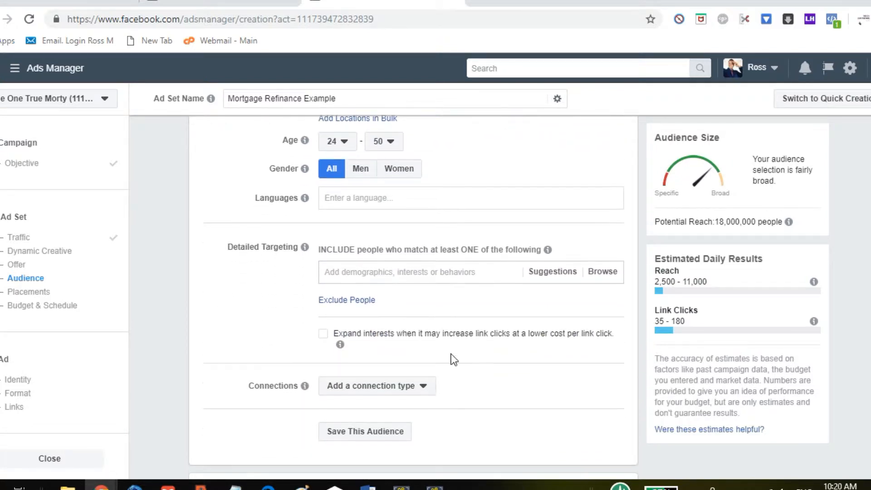
click(416, 272)
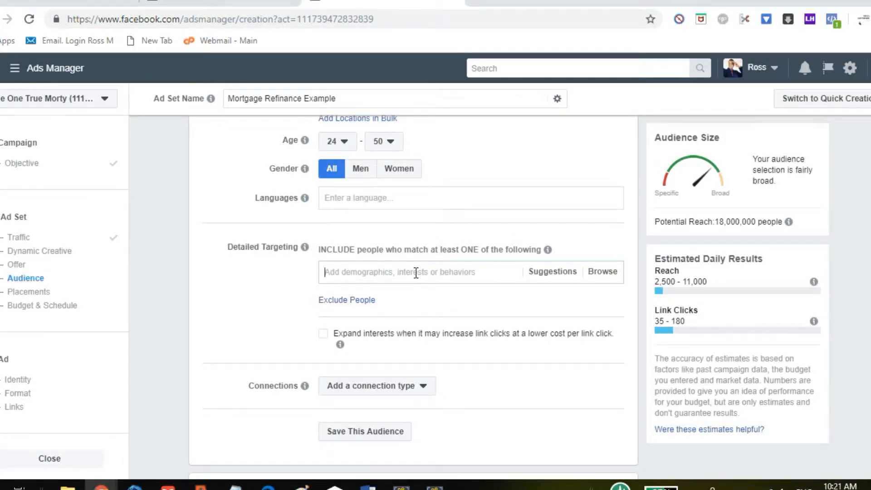
text(mortgage loans)
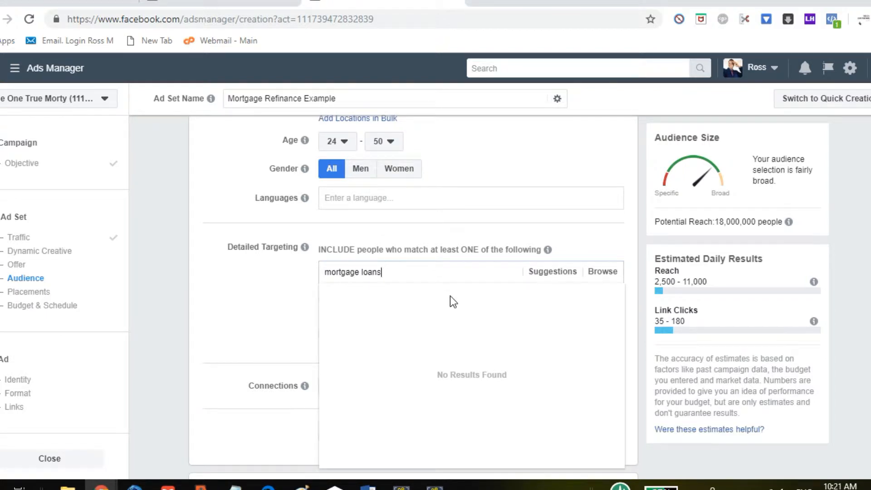
click(510, 299)
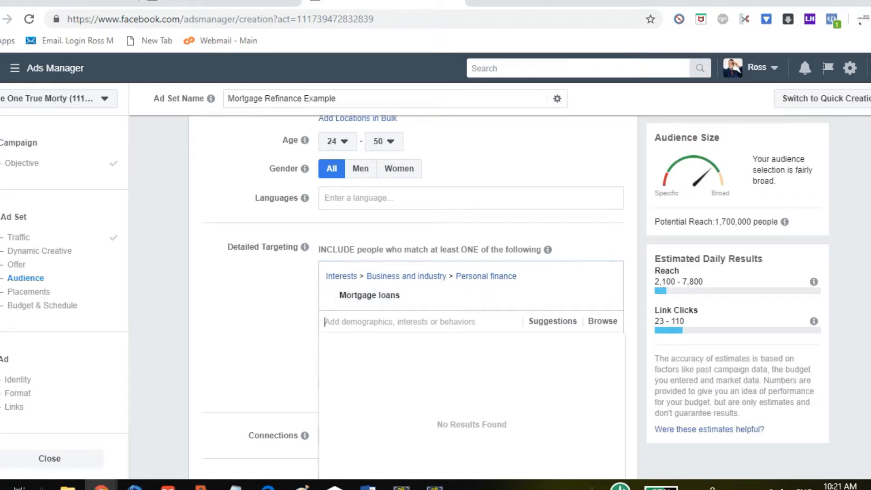
- Narrow the audience to people who must also match the Married relationship status, and check the potential reach
scroll(865, 274, down, 1)
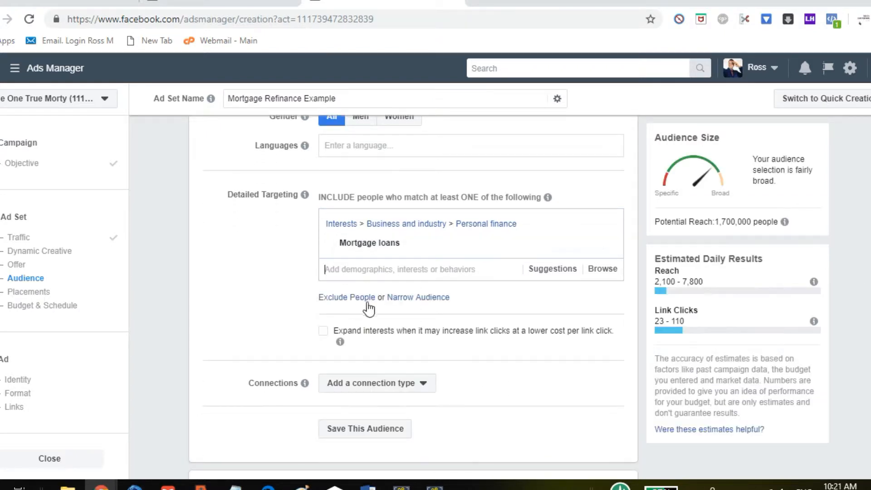
click(413, 300)
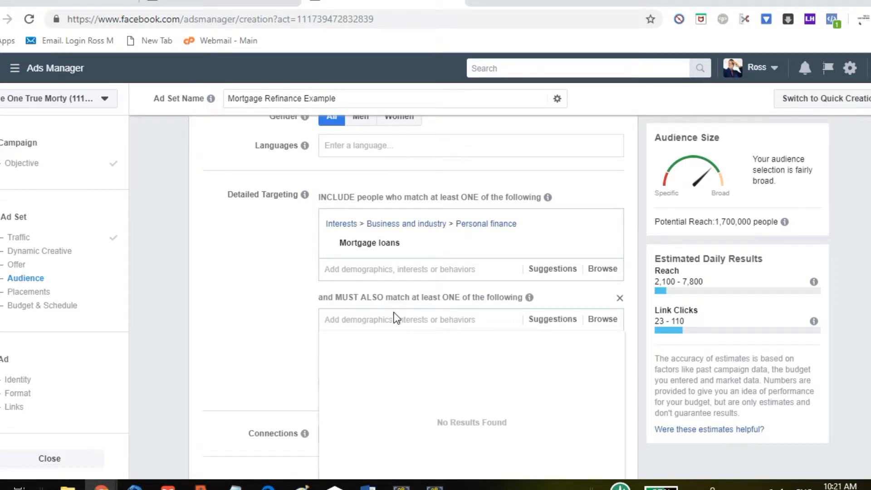
text(m)
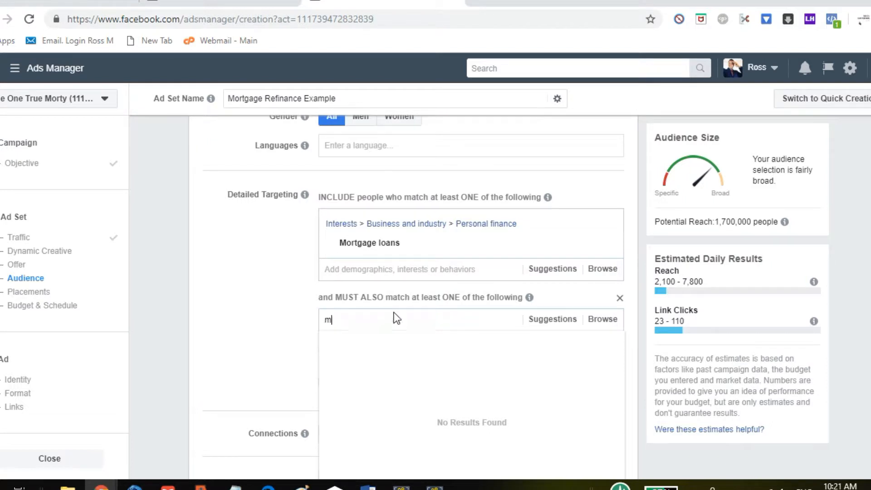
text(arried)
click(567, 349)
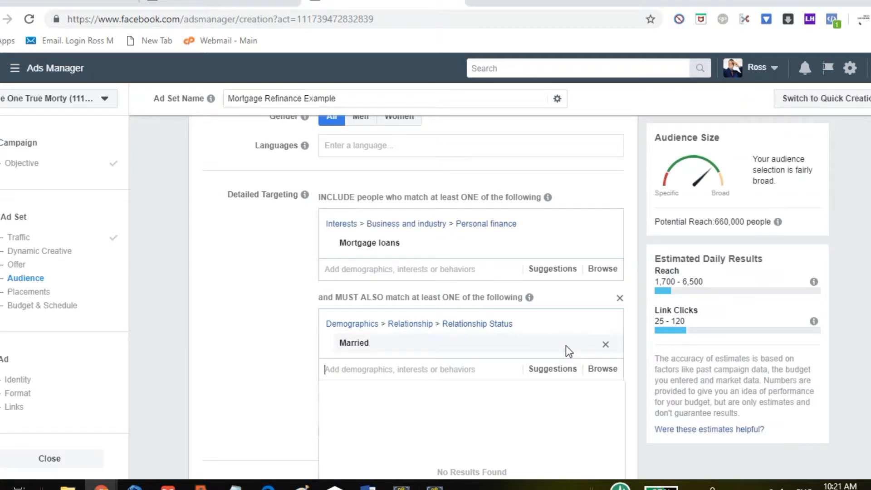
drag(715, 222, 765, 223)
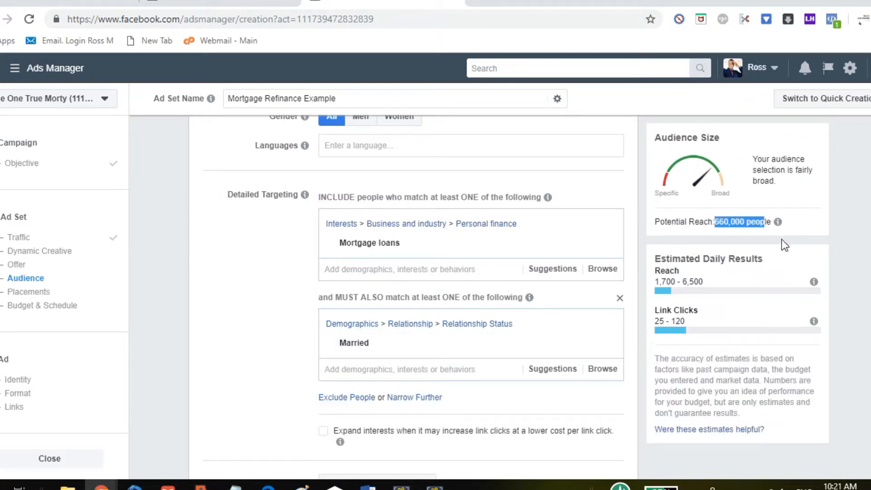
click(812, 232)
- Exclude people with the job title Mortgage Loan Officer from the audience
scroll(414, 297, down, 2)
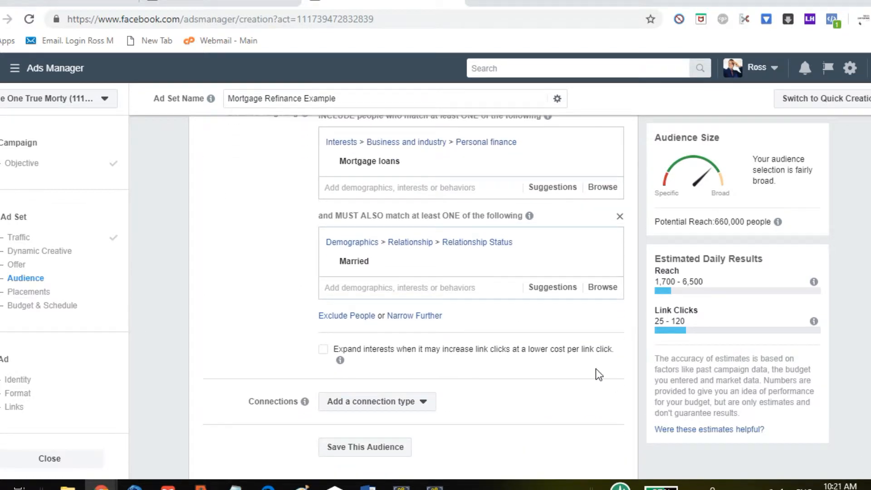
click(358, 316)
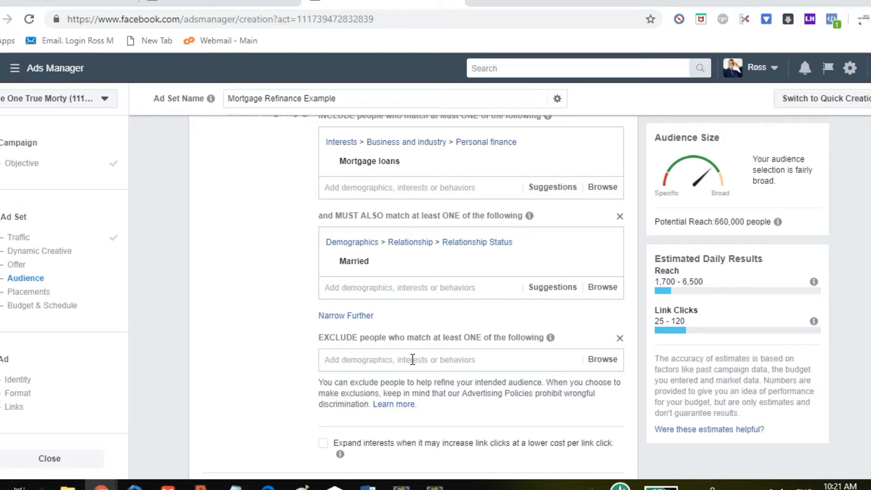
text(loan officer)
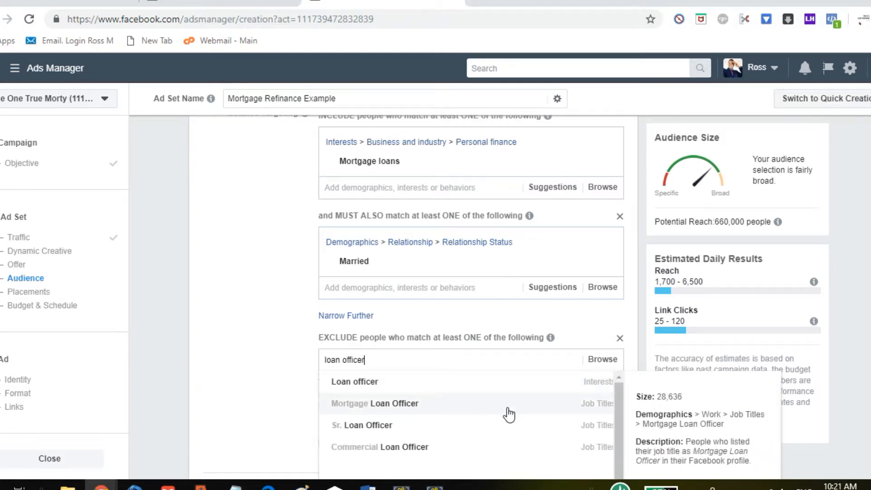
click(519, 415)
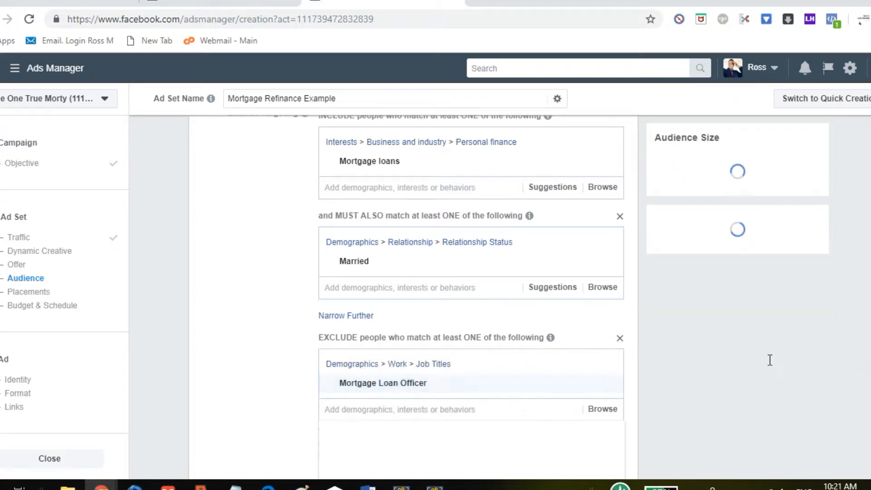
- Switch from automatic to edited placements and remove Stories, Marketplace and Right Column from the Facebook placements
scroll(385, 301, down, 10)
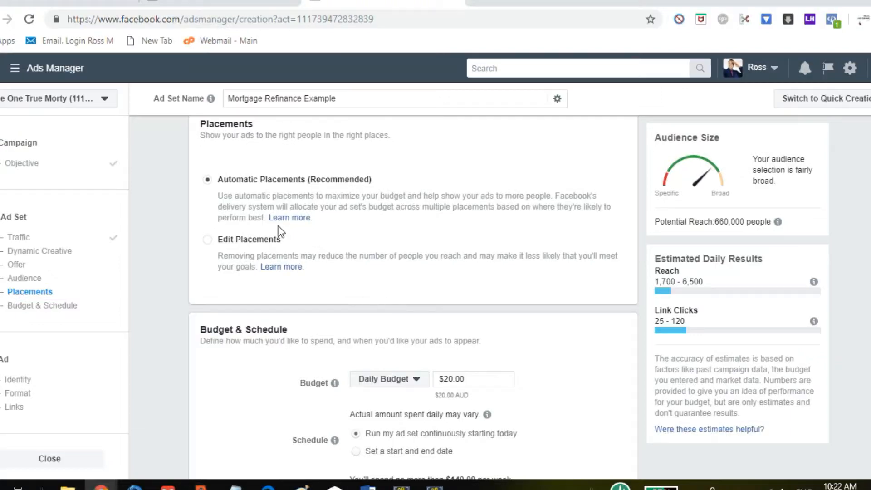
click(208, 241)
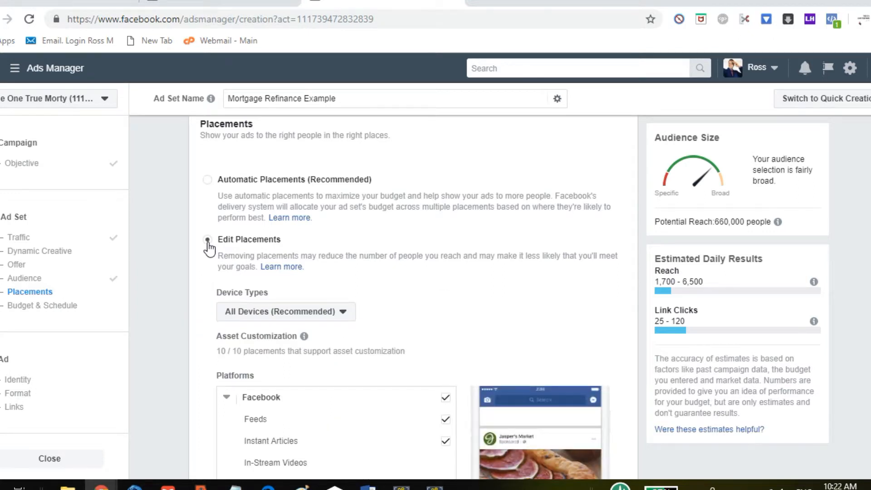
scroll(409, 295, down, 5)
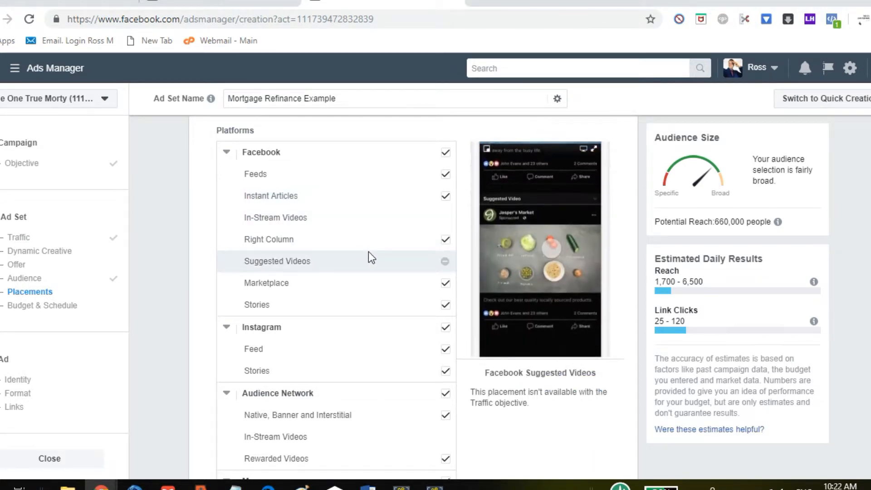
click(444, 306)
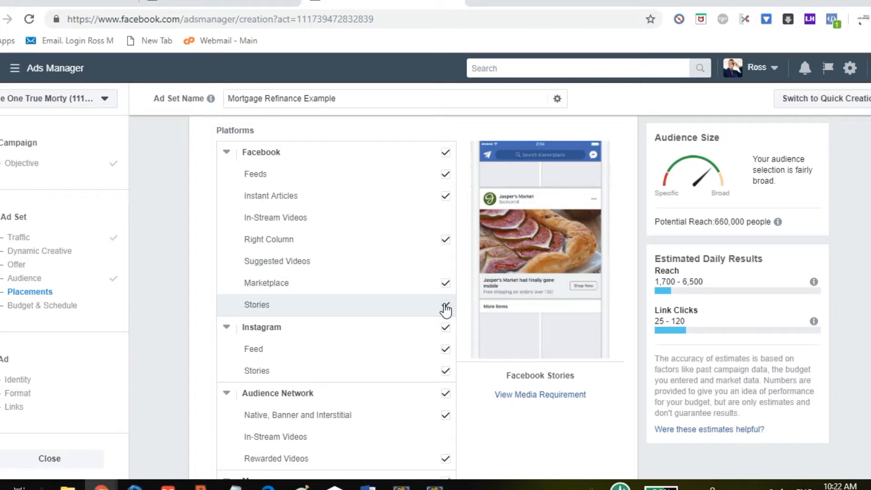
click(446, 284)
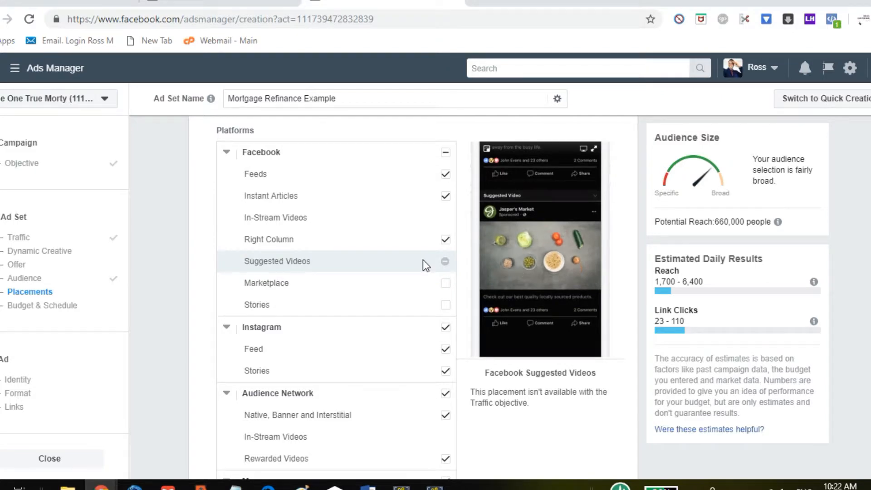
click(446, 240)
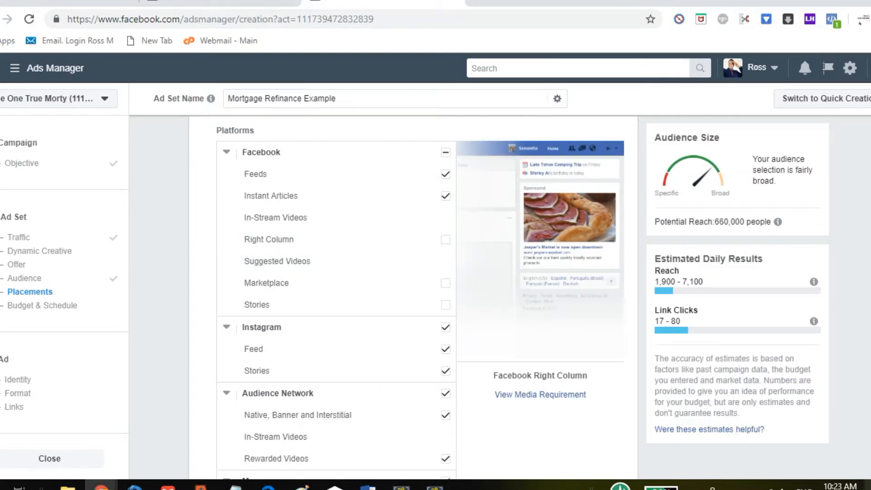
- Remove all Audience Network and Messenger placements from the ad set
scroll(336, 295, down, 3)
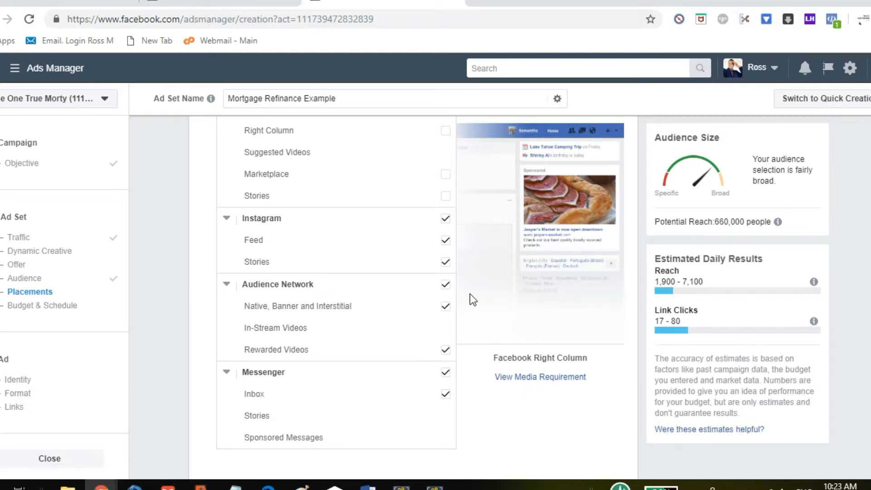
click(445, 285)
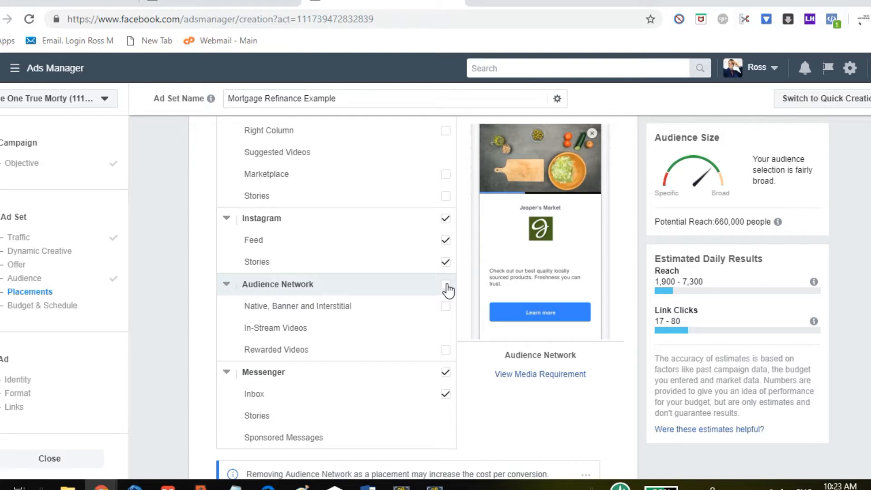
click(445, 372)
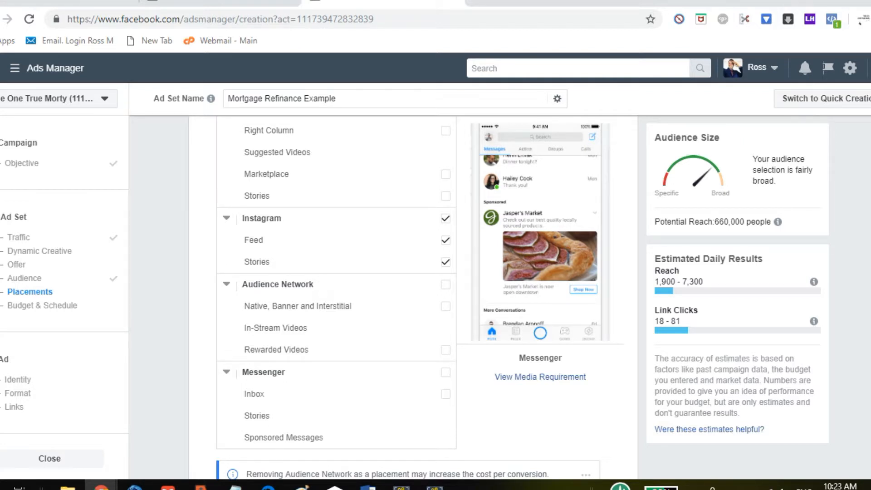
scroll(408, 294, down, 8)
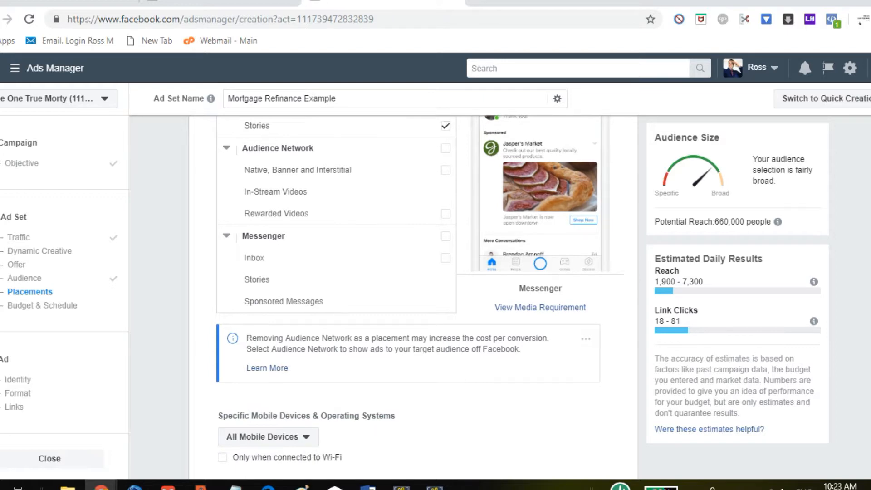
- Keep the $20.00 daily budget and continuous schedule for the ad set, and continue to the ad setup
scroll(413, 294, down, 4)
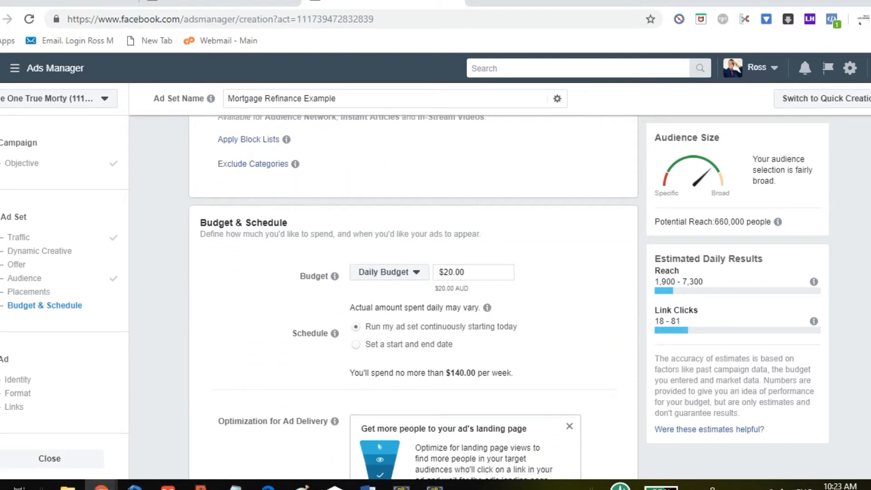
scroll(597, 287, down, 1)
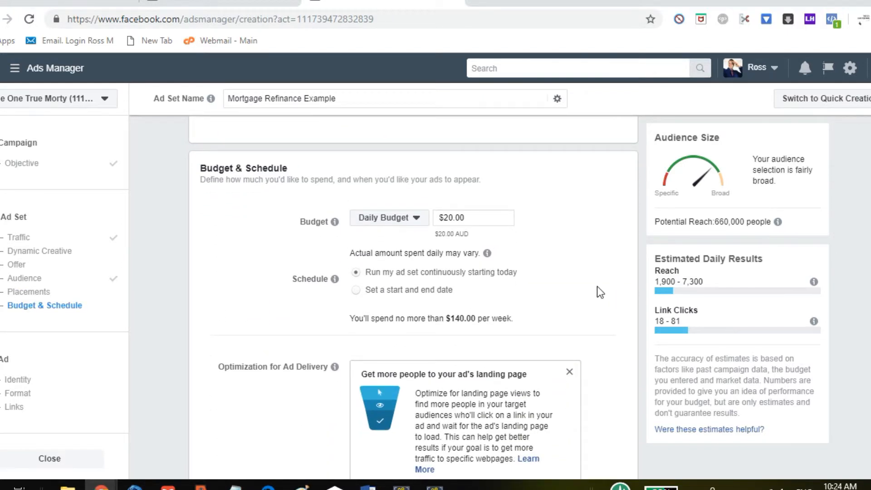
drag(480, 220, 448, 219)
click(448, 219)
click(529, 209)
scroll(413, 295, down, 7)
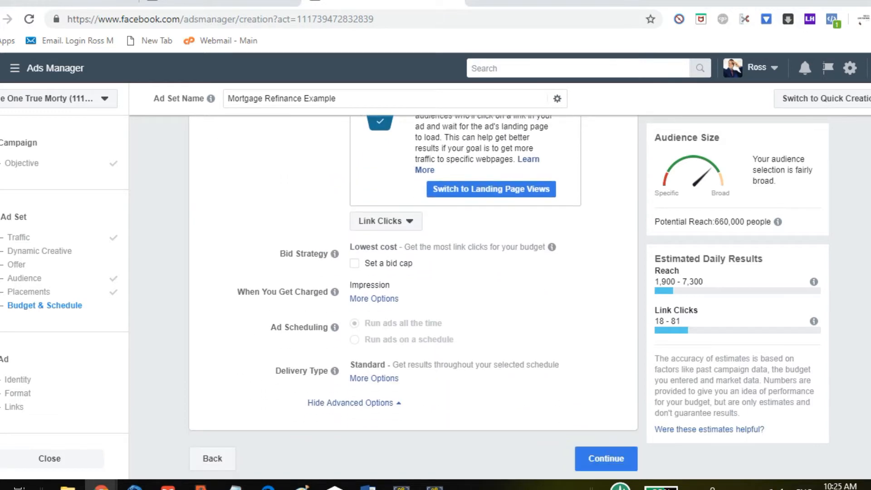
click(610, 460)
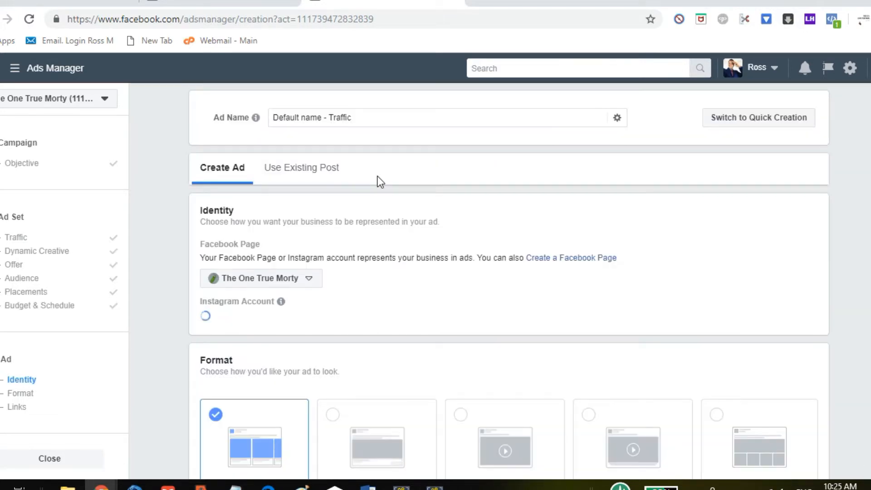
- Name the ad "Mortgage Refinance Example Married 24-50 men & women"
click(272, 117)
key(ctrl+a)
text(Mortgage Refinance Example)
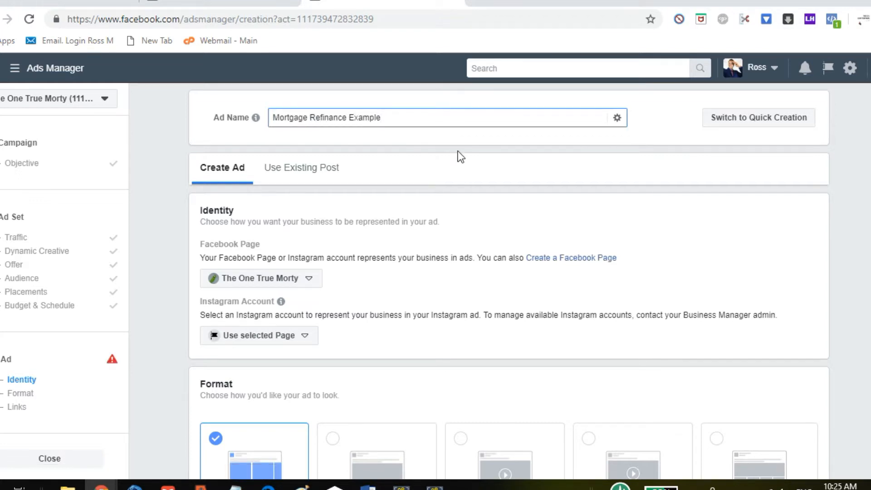
text(Married 24-50 men & women)
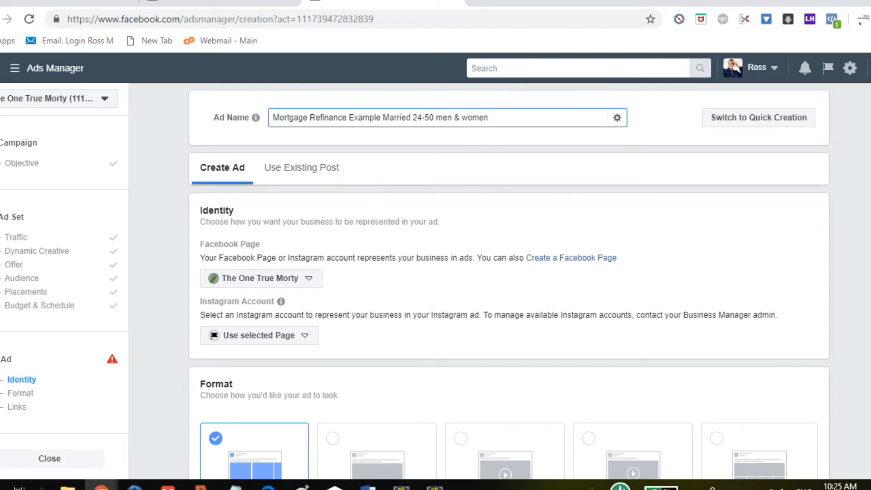
- Choose Single Image as the ad format
scroll(509, 281, down, 1)
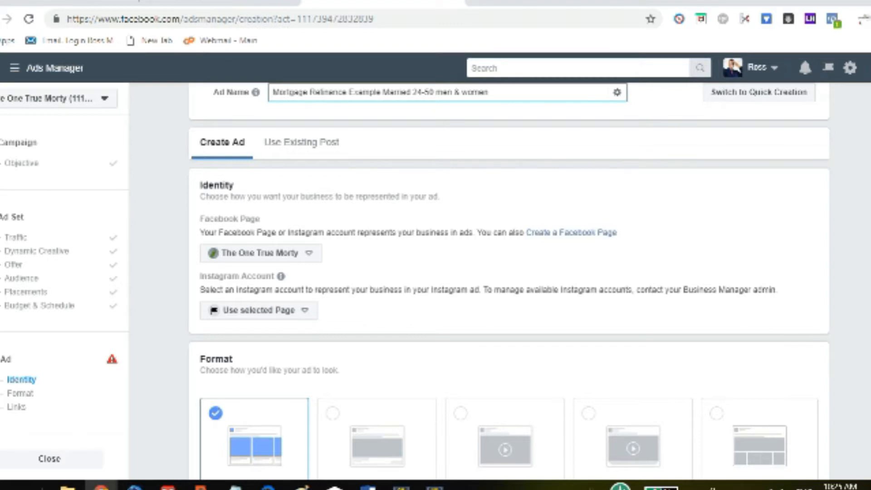
scroll(438, 346, down, 4)
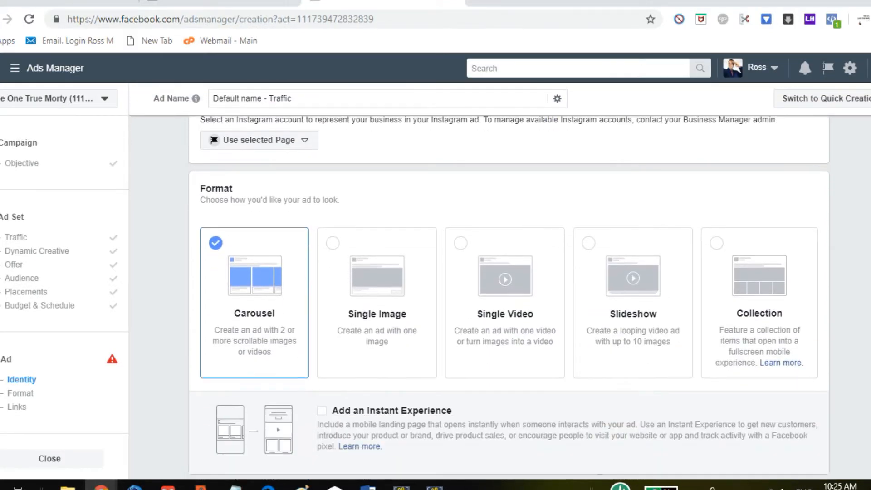
click(403, 295)
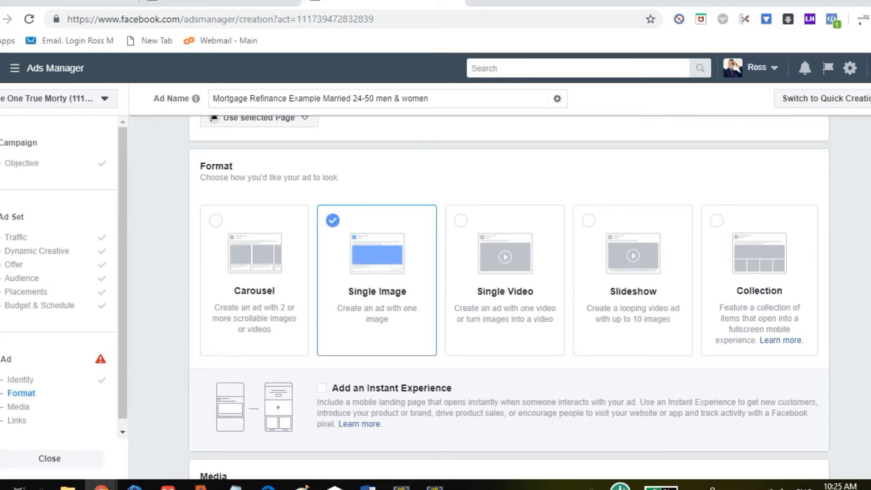
- Enter the ad text as two lines: "Story insert here" and "Entice and captivate - create curiosity"
scroll(510, 295, down, 6)
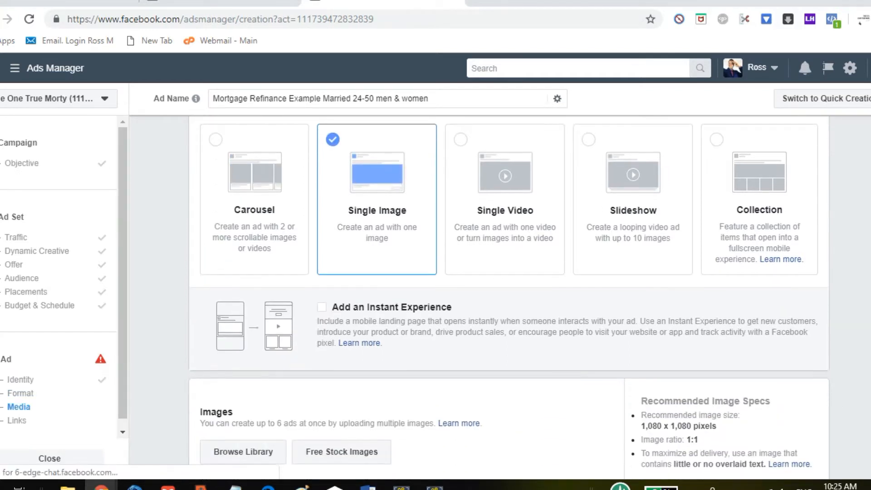
scroll(509, 295, down, 4)
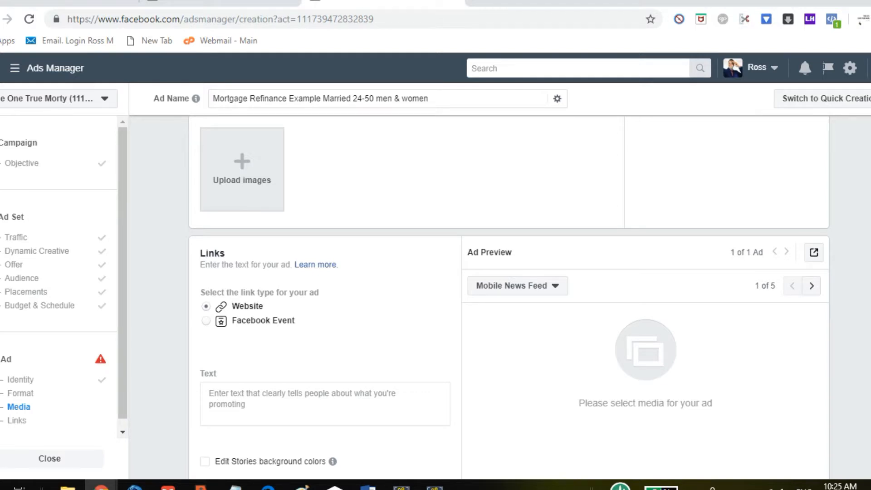
scroll(509, 295, down, 4)
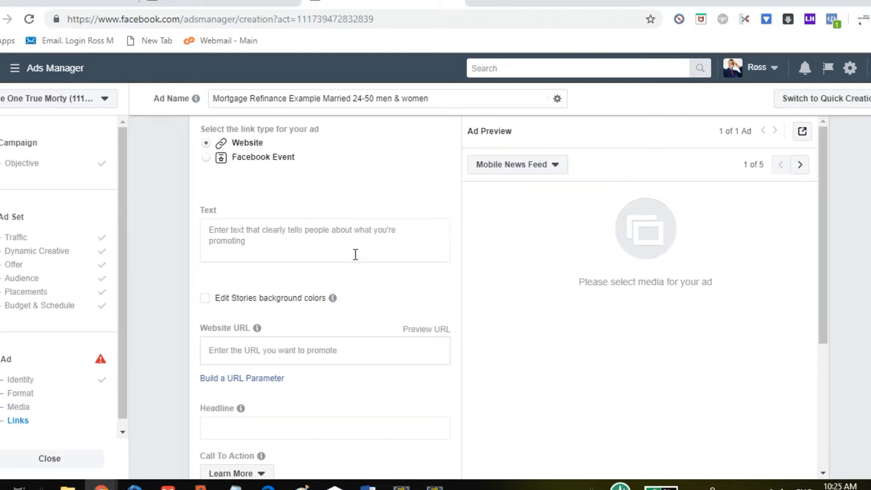
click(224, 232)
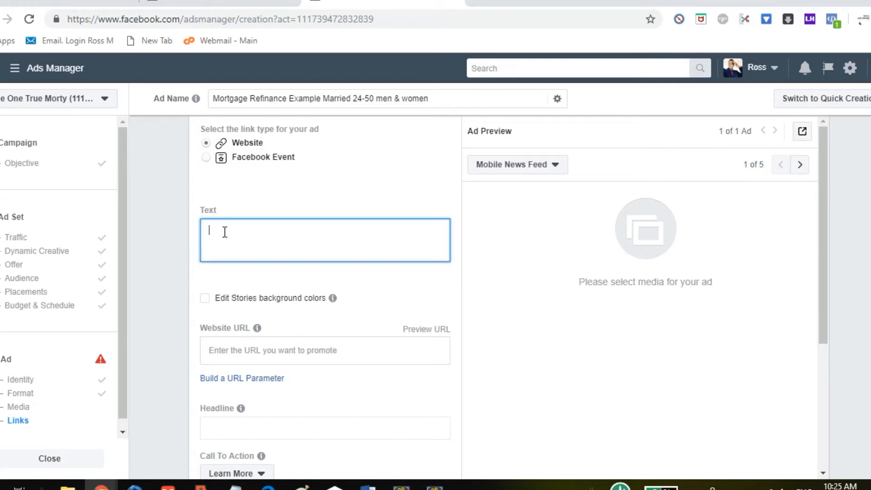
text(Story ins)
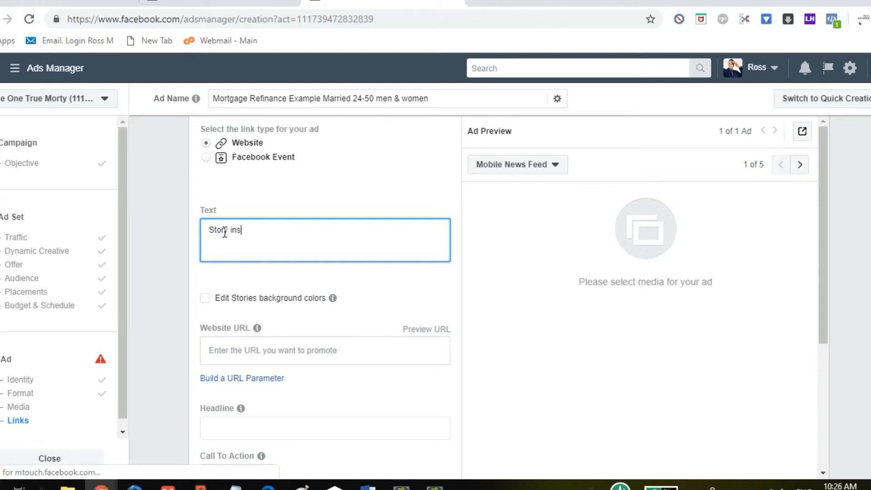
text(ert herer)
key(BackSpace)
text(Entice and captivate)
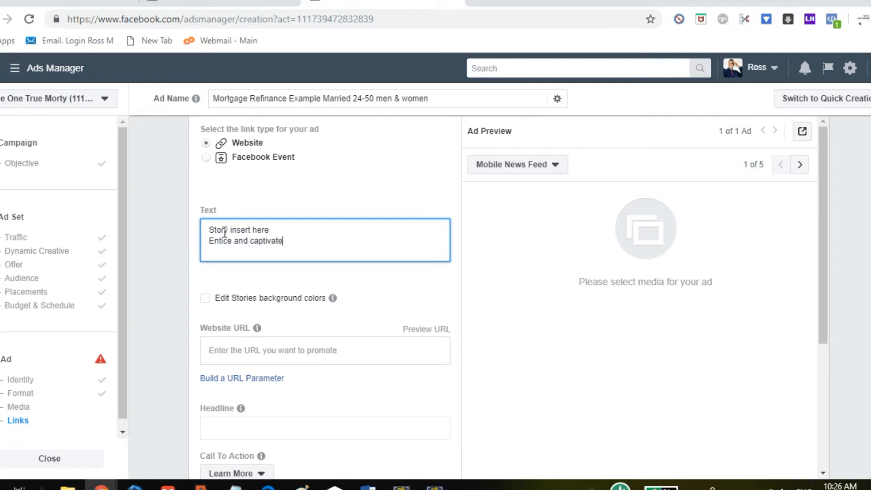
text( - cr)
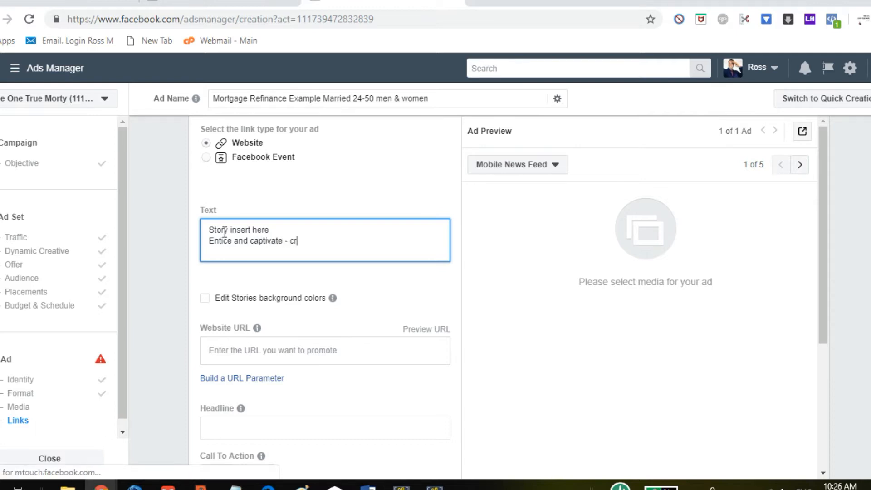
text(eate curiosity)
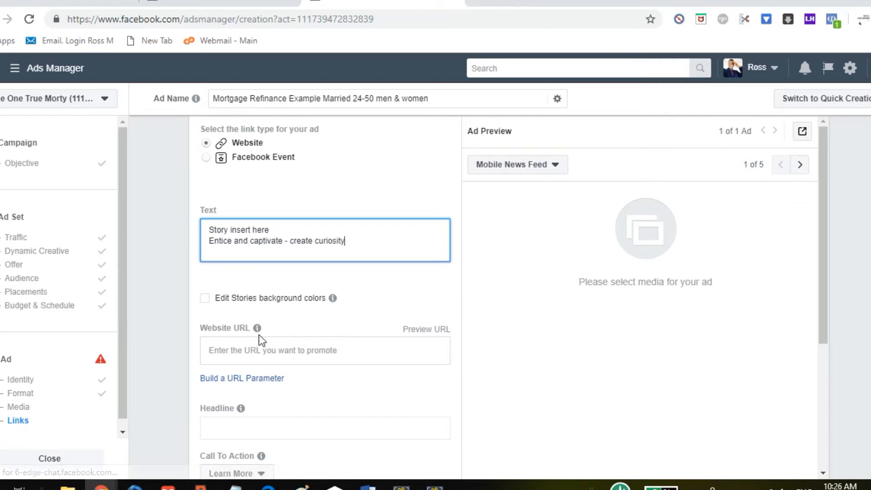
click(286, 349)
text(www.google.com)
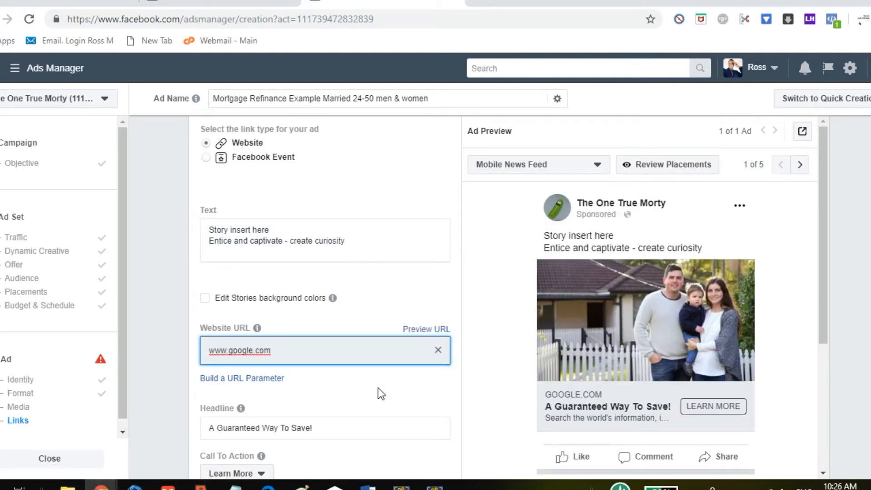
click(377, 387)
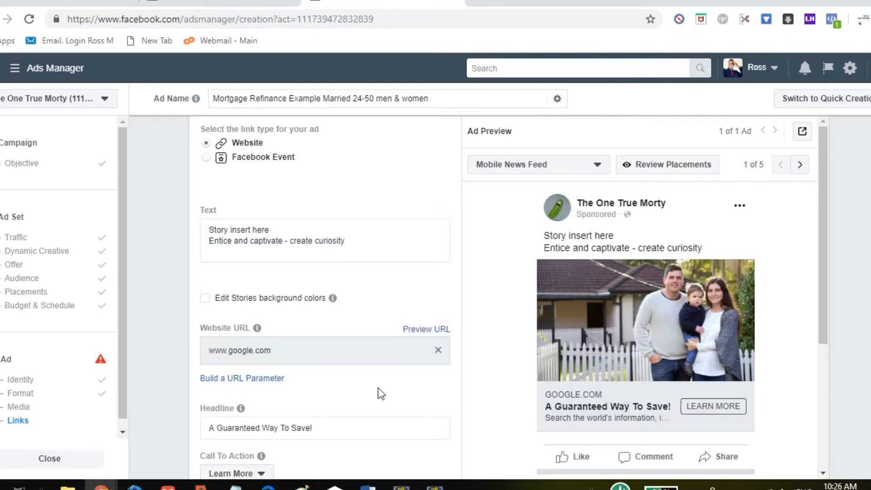
- Examine the ad preview alongside the link, call-to-action, advanced and conversion tracking settings
scroll(325, 295, down, 7)
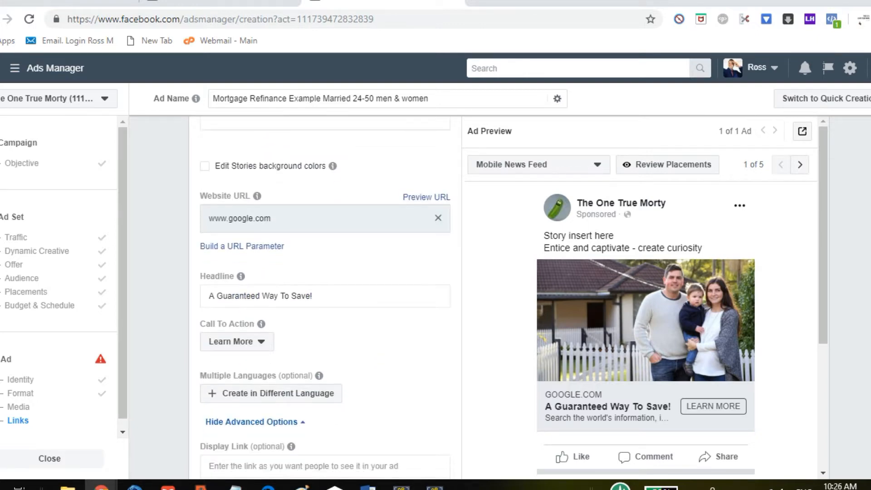
scroll(325, 295, up, 7)
scroll(325, 295, up, 3)
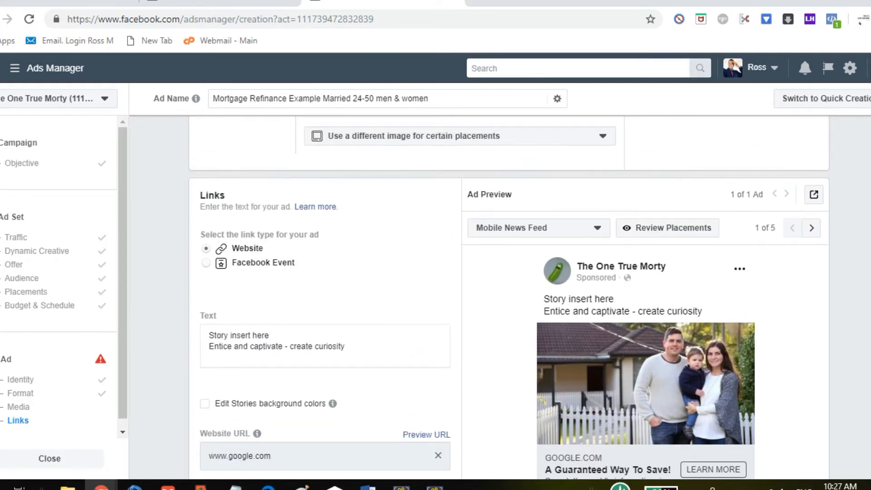
scroll(325, 295, down, 5)
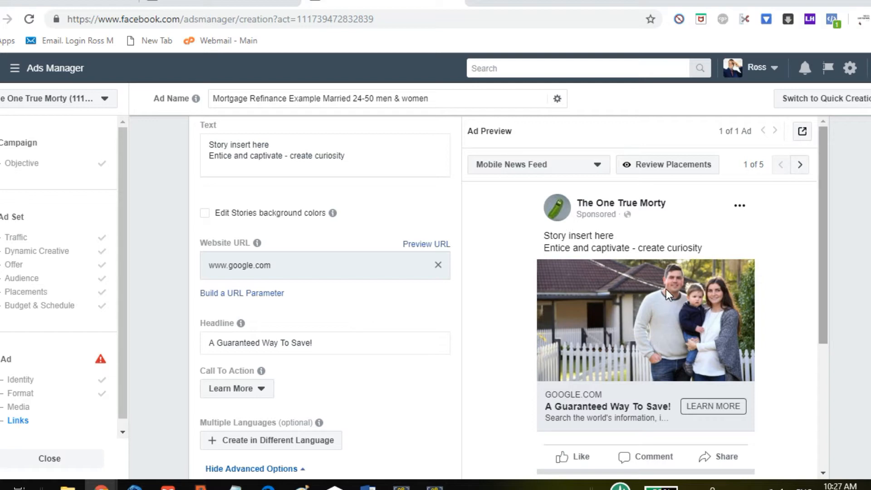
scroll(324, 295, down, 4)
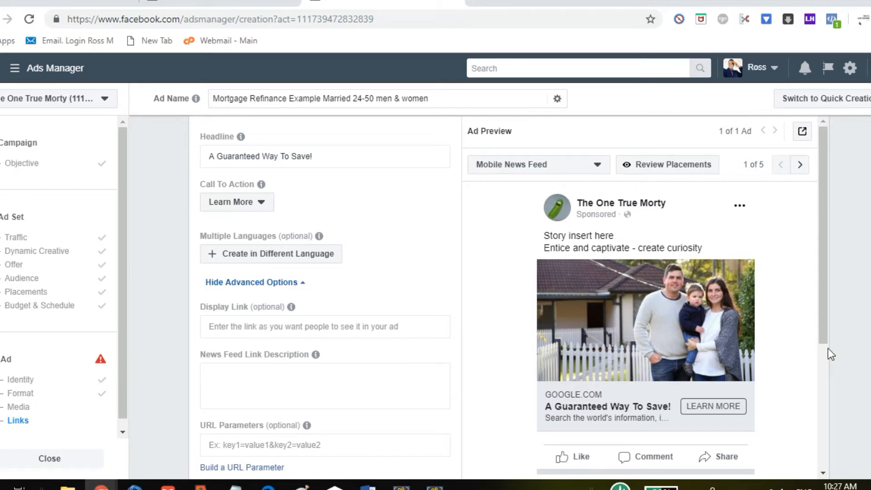
scroll(325, 295, down, 3)
scroll(325, 295, down, 1)
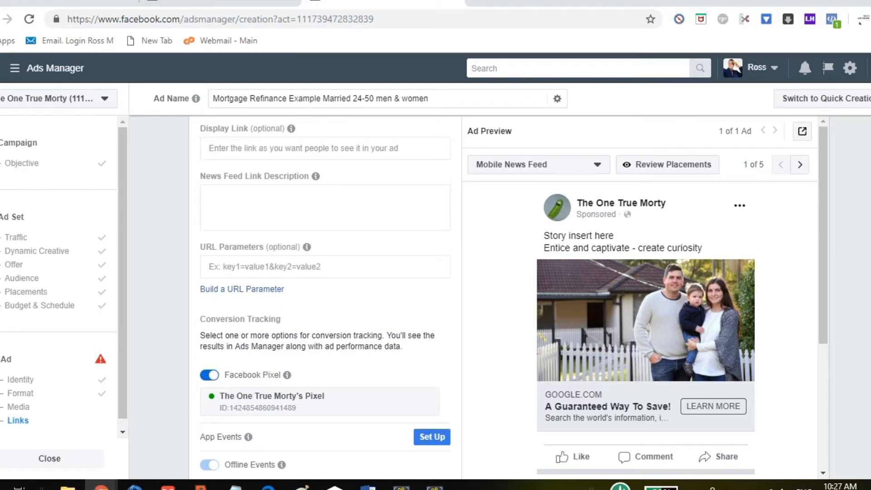
scroll(325, 295, down, 1)
- Replace the ad's headline with "Free Guide"
scroll(325, 295, up, 4)
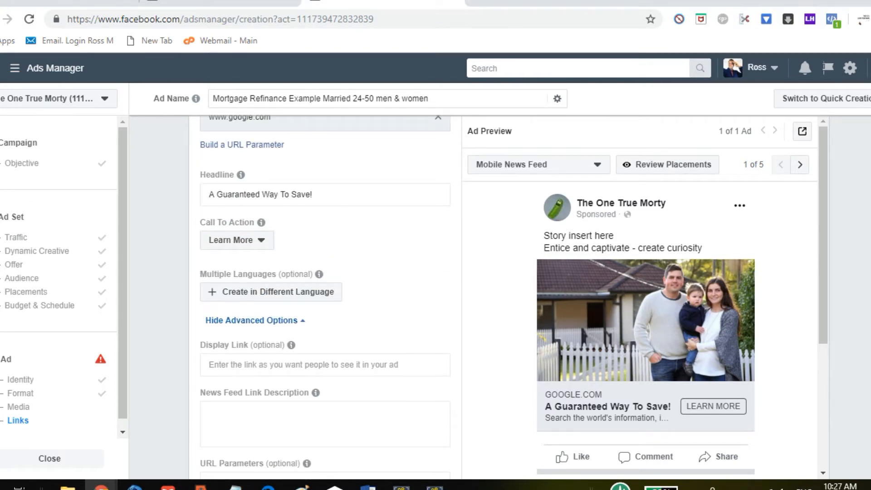
drag(313, 194, 154, 172)
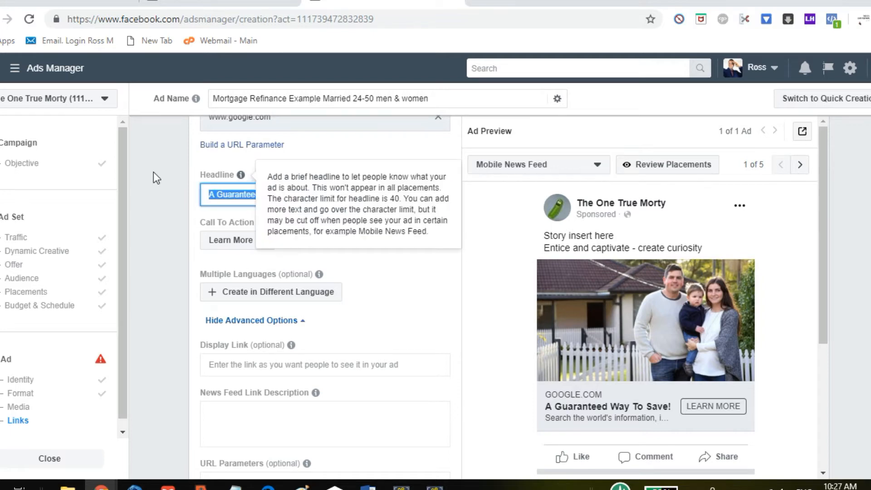
text(Free Guide)
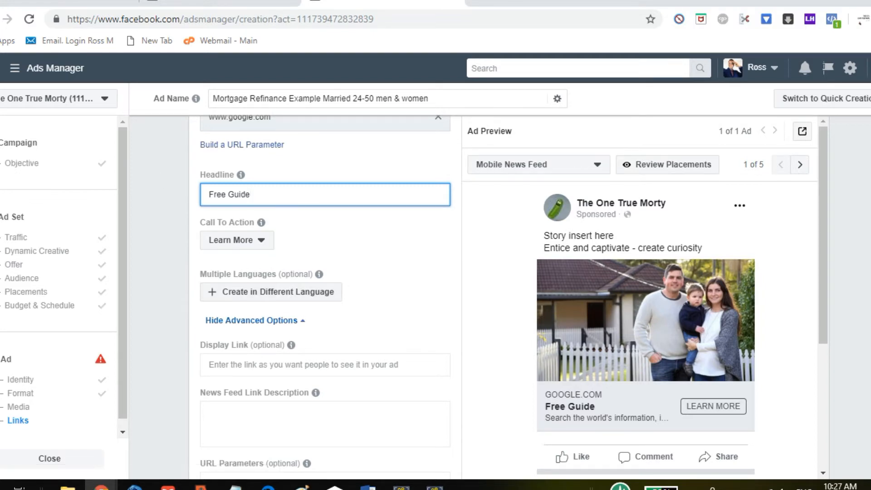
- Add a third line to the ad text reading "This is where you write your story"
scroll(325, 295, down, 5)
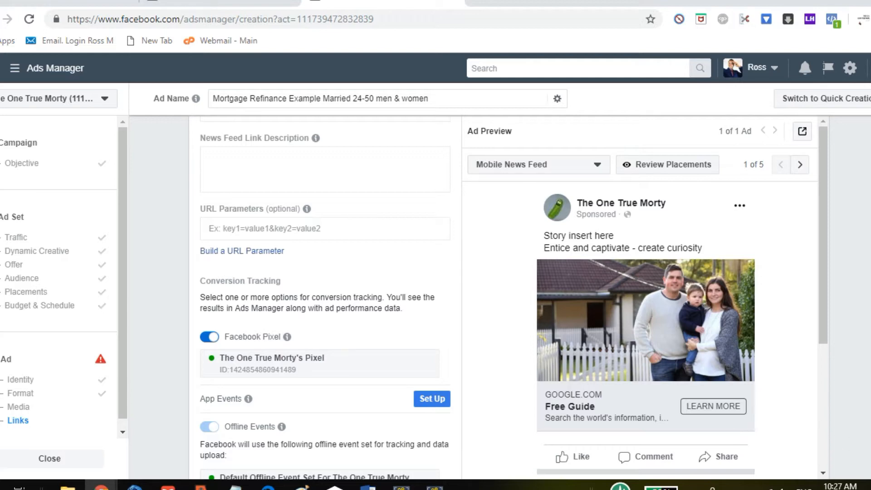
scroll(325, 295, up, 3)
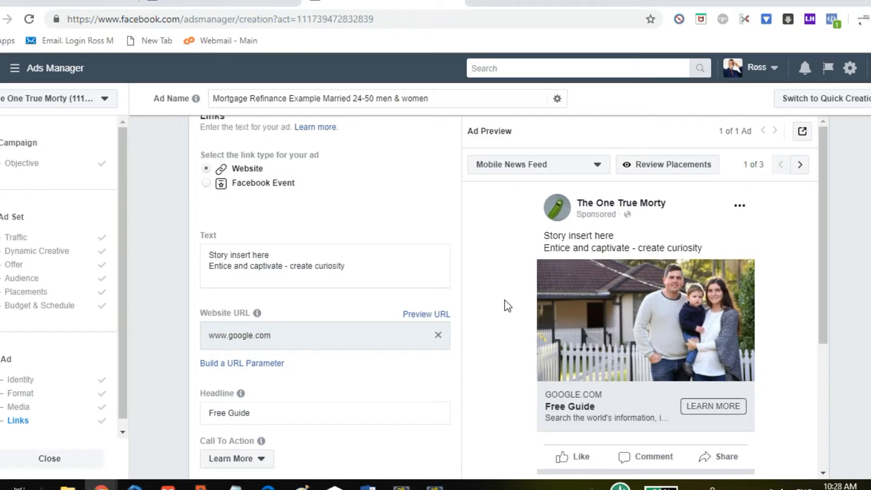
click(375, 273)
click(375, 268)
key(Return)
text(This is wh)
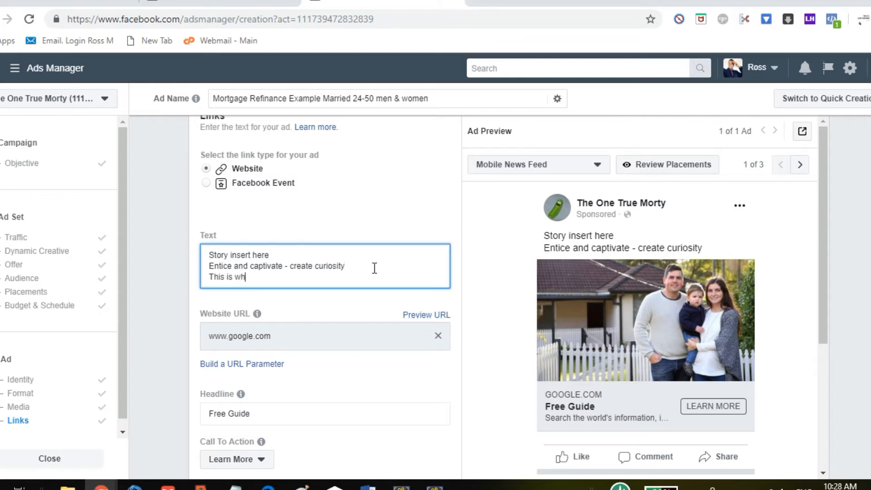
text(ere you write)
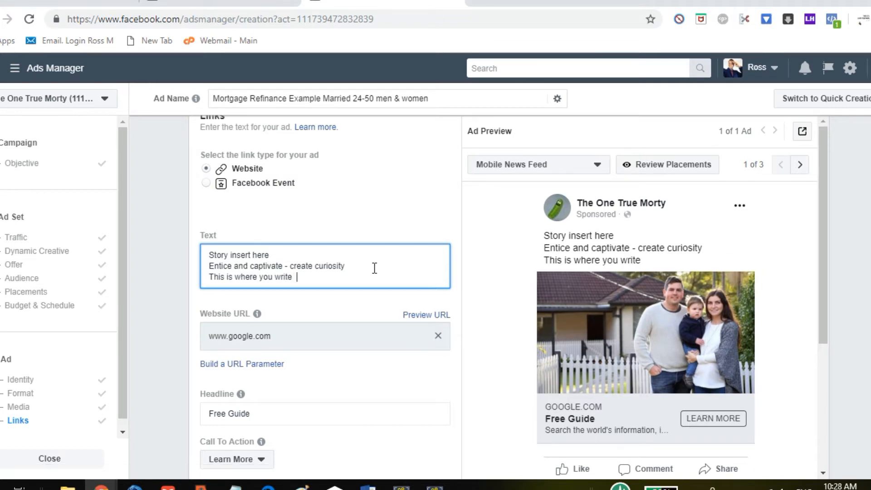
text(  your story)
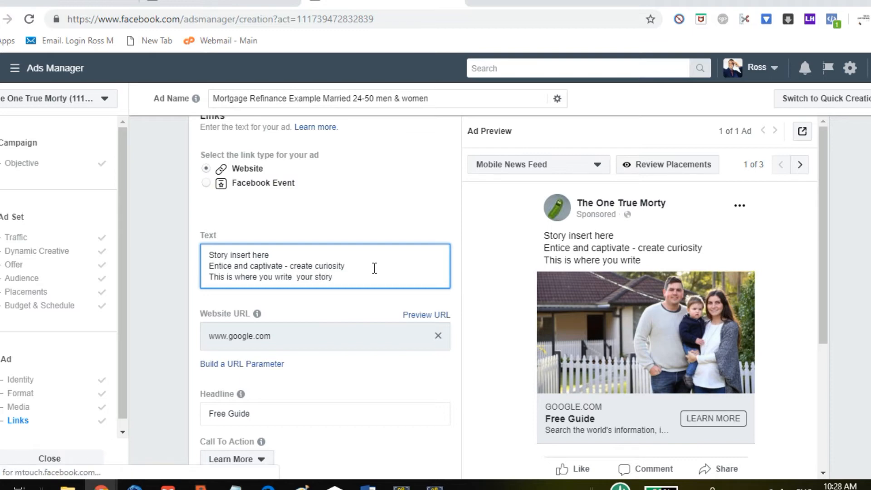
- Review the remaining ad settings and conversion tracking through to the end of the ad form
scroll(326, 295, down, 3)
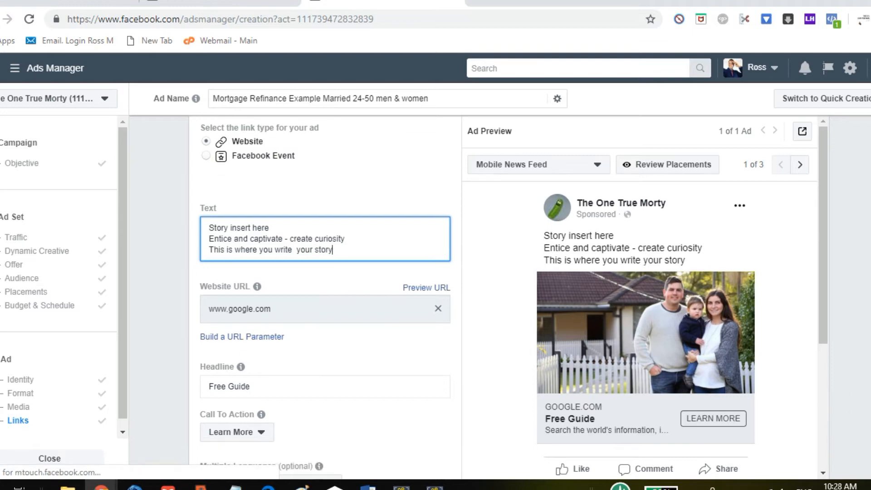
scroll(325, 295, down, 1)
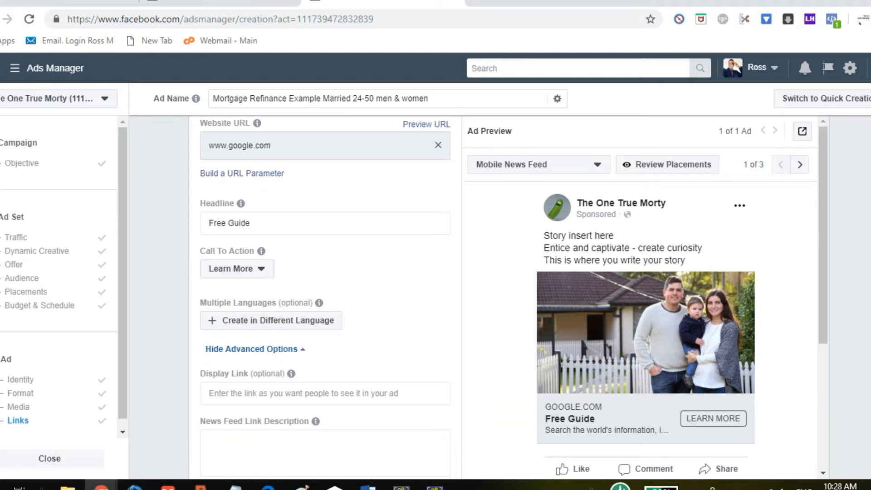
scroll(325, 295, down, 8)
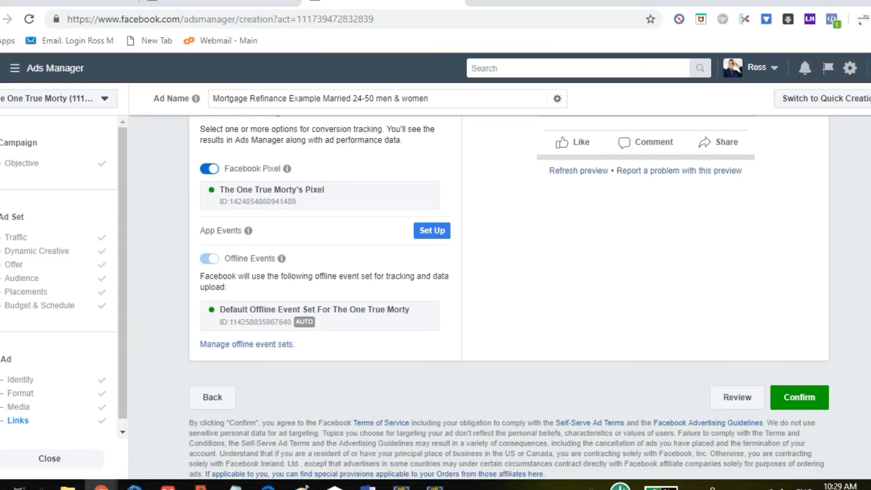
- Replace the ad's headline with "How We Went From Broke To 2 Homes in 3 Years"
scroll(472, 295, up, 5)
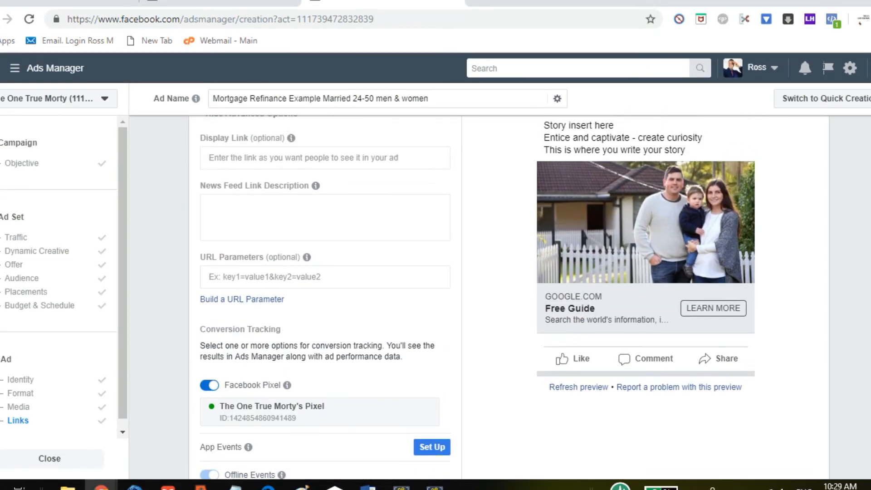
scroll(472, 295, up, 5)
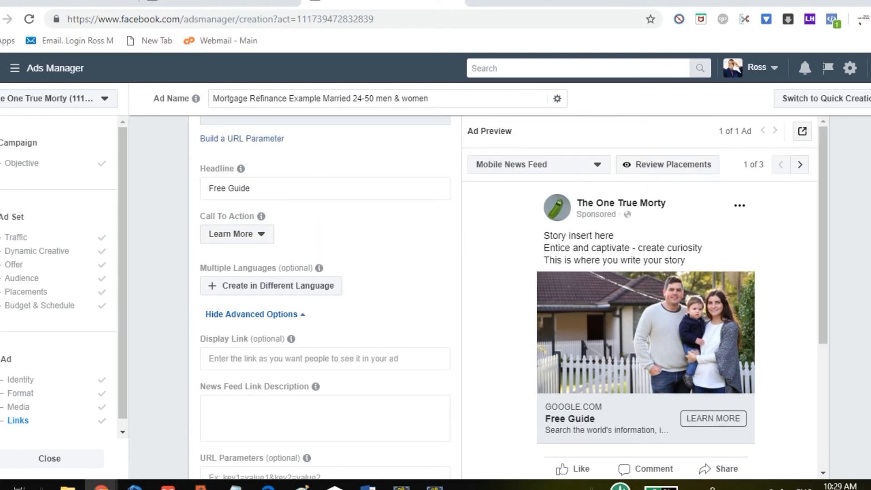
triple_click(258, 189)
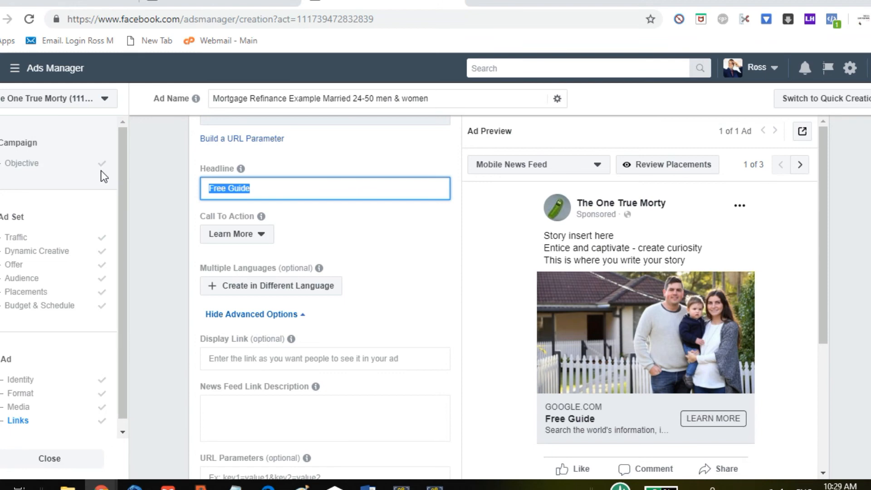
key(Caps_Lock)
text(H)
key(Caps_Lock)
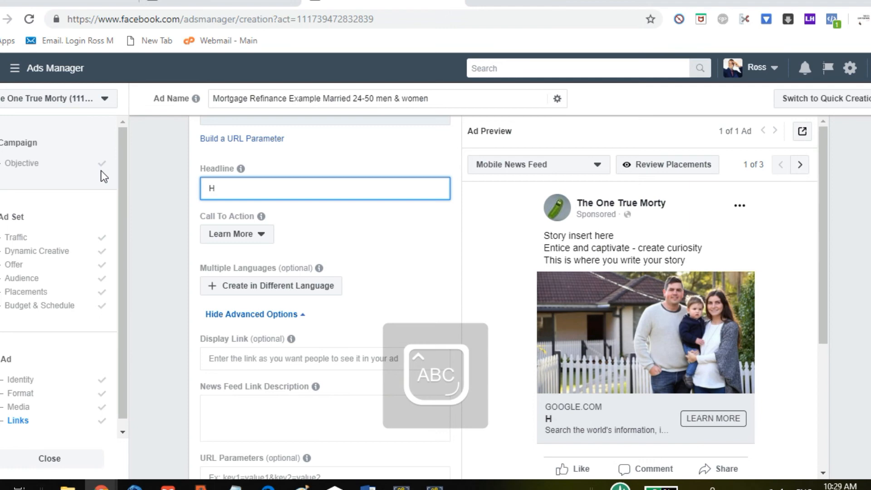
text(ow)
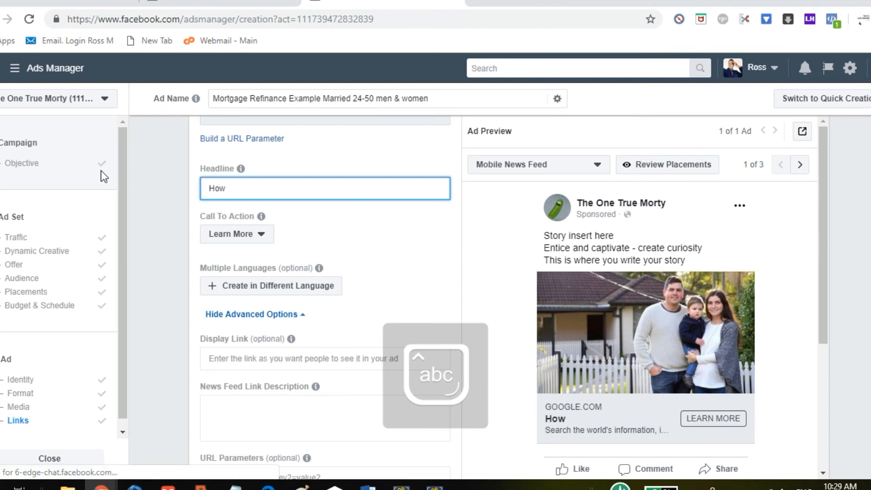
text( We )
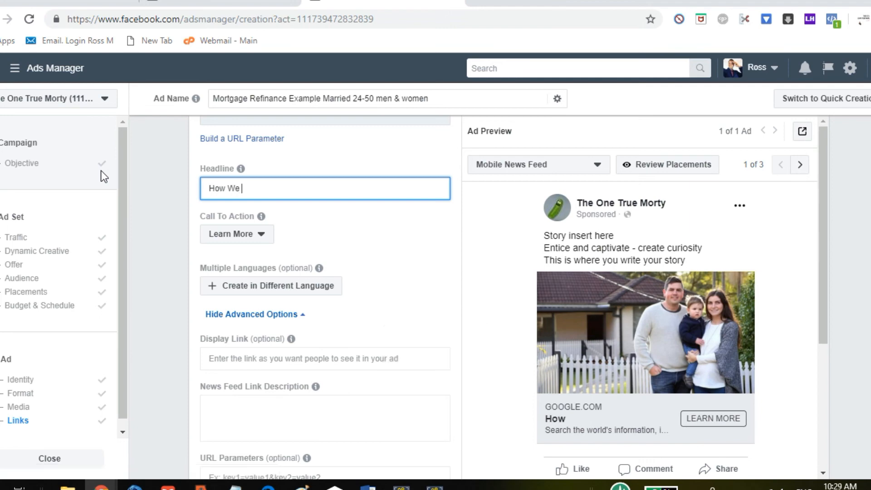
text(Went From Broke)
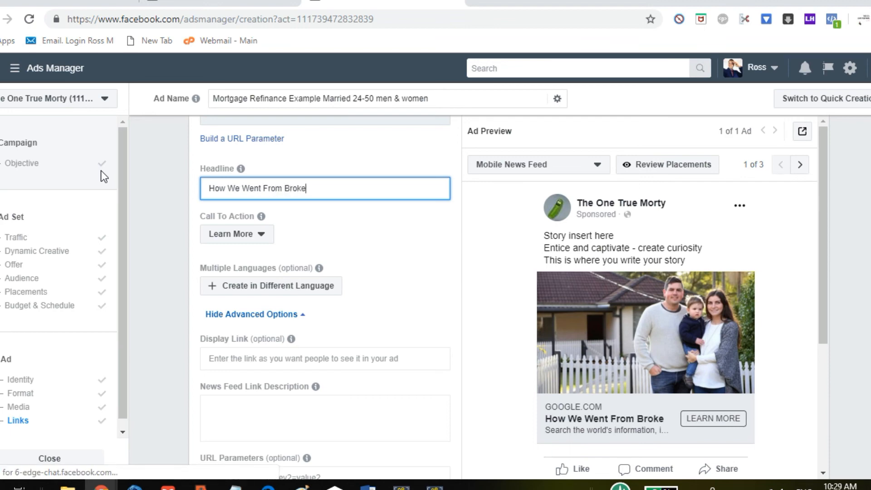
text( To)
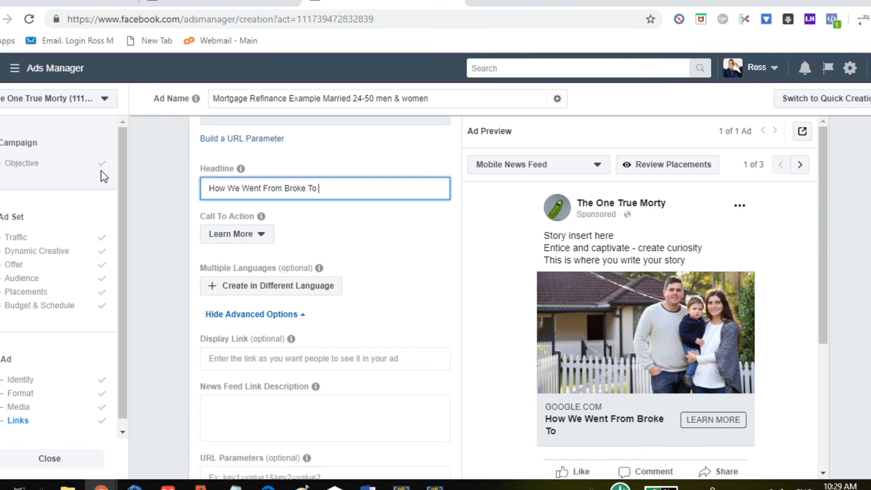
text( 2 Homes)
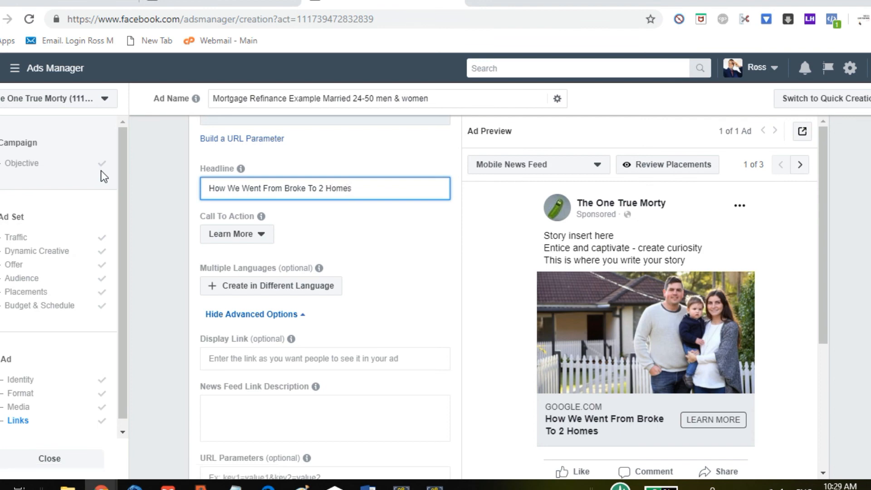
text( in)
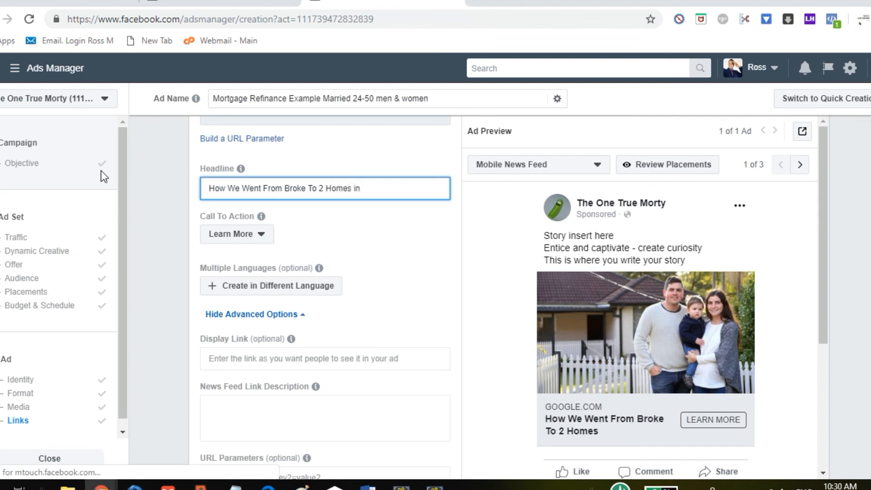
text( 3 Years)
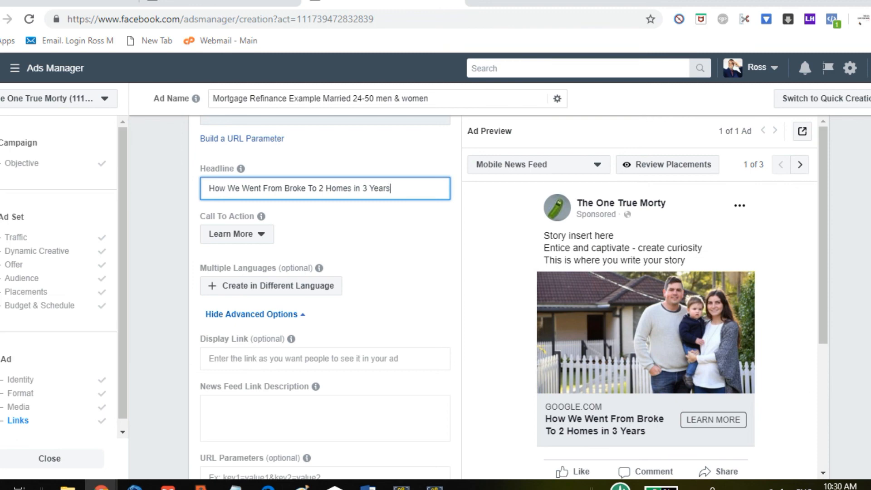
scroll(325, 298, down, 4)
scroll(509, 298, down, 6)
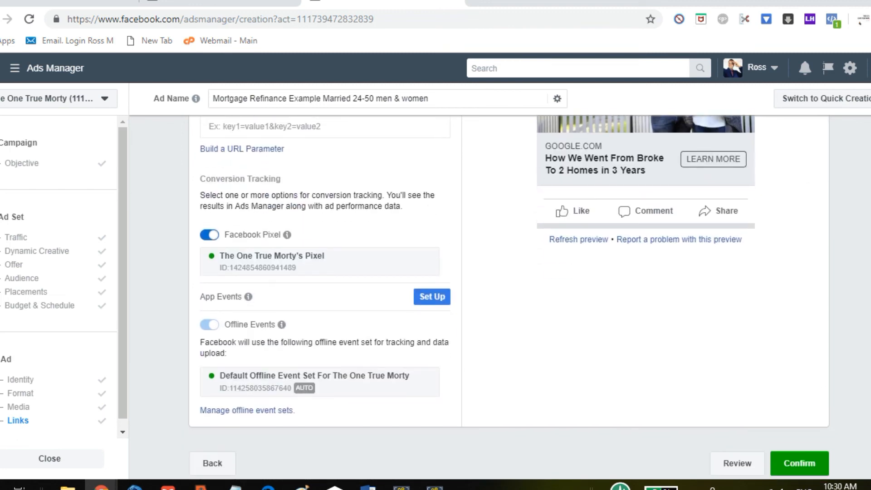